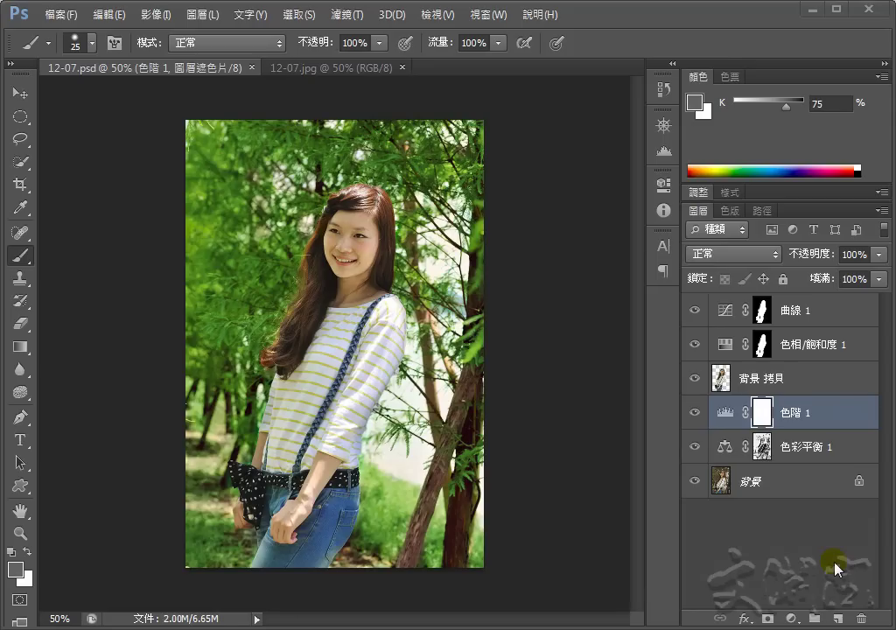
Inspect the example's Color Balance 1 layer, then switch to the unedited 12-07.jpg photo
click(837, 451)
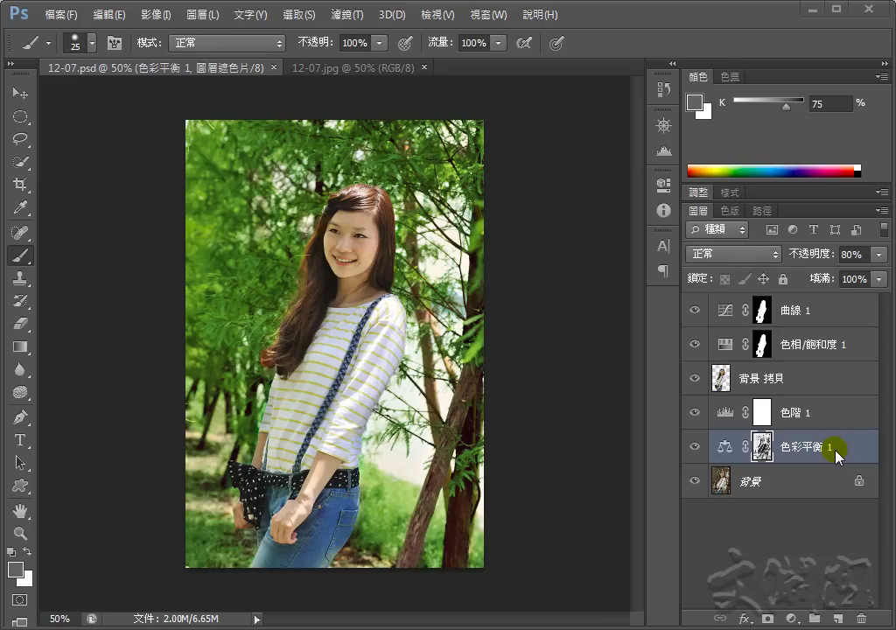
key(ctrl+Tab)
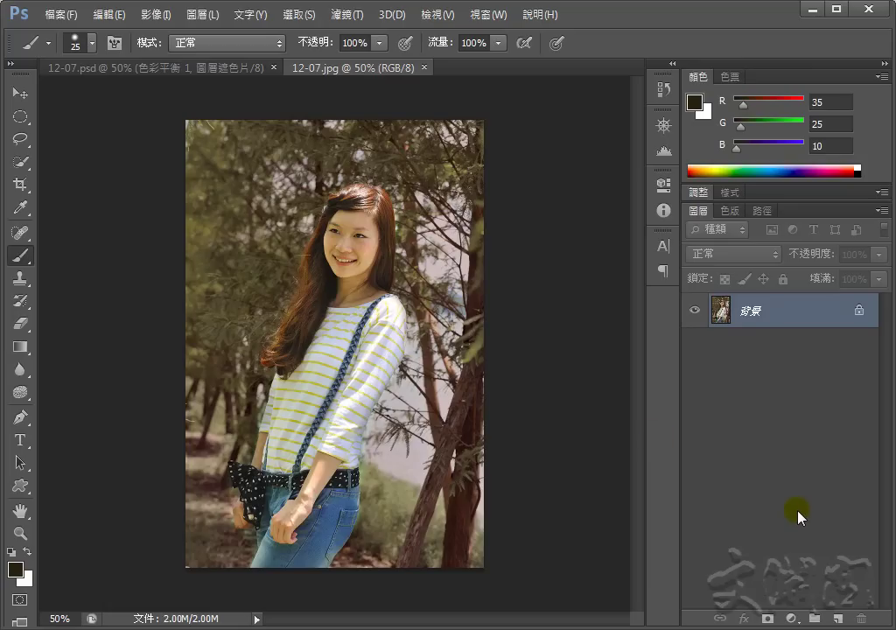
Add a Color Balance 1 adjustment layer above Background in 12-07.jpg
click(791, 616)
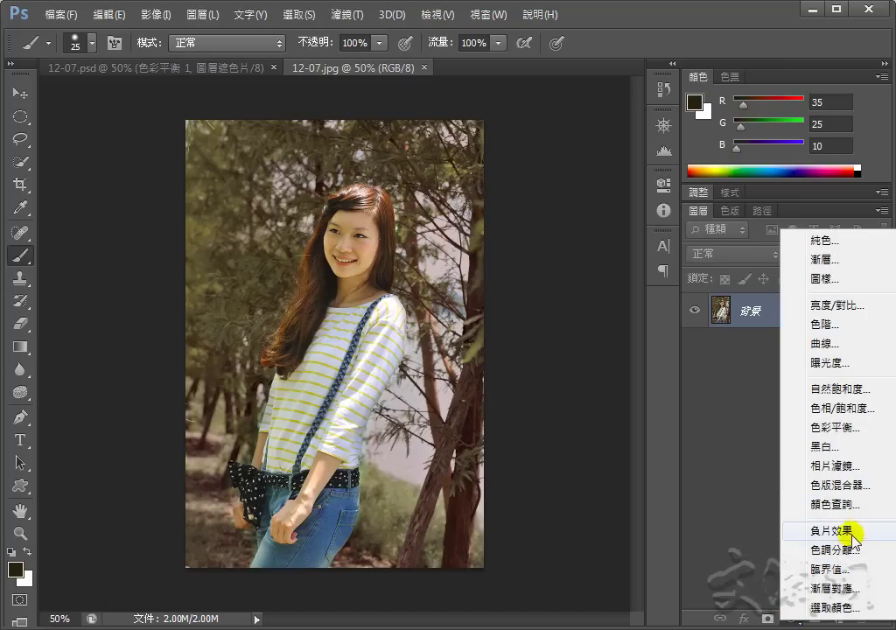
click(870, 429)
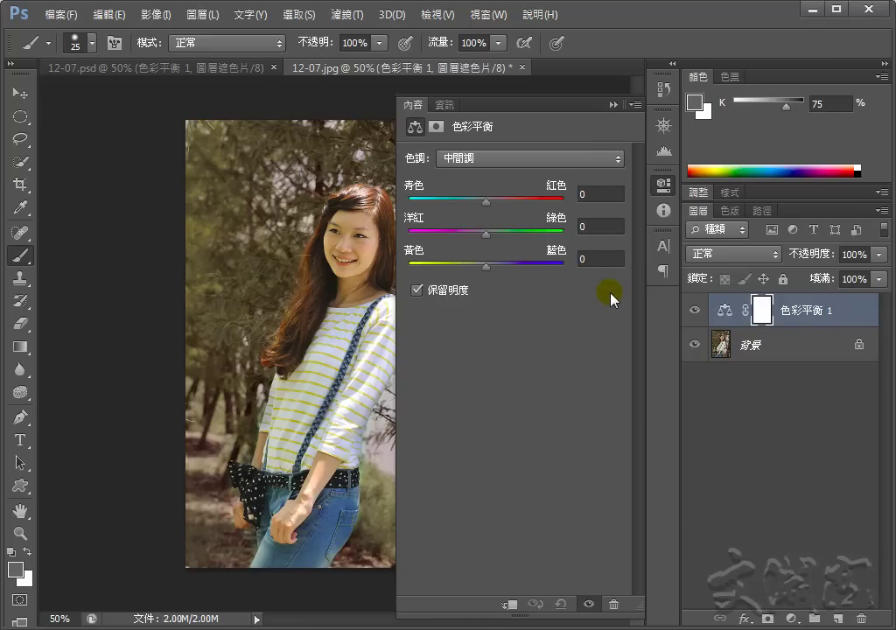
Set the Color Balance midtones to green 55 and yellow/blue -10
click(593, 229)
text(55)
key(Tab)
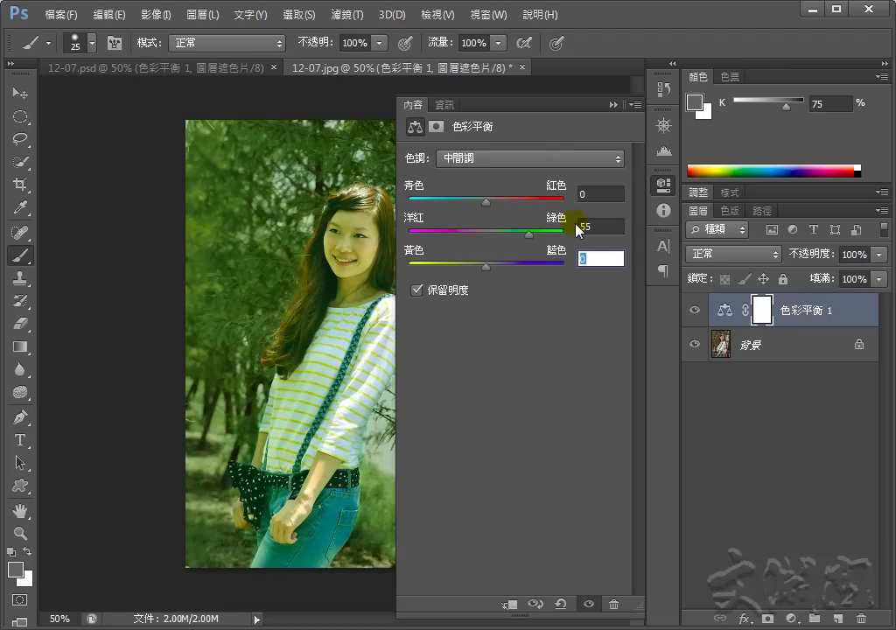
text(-10)
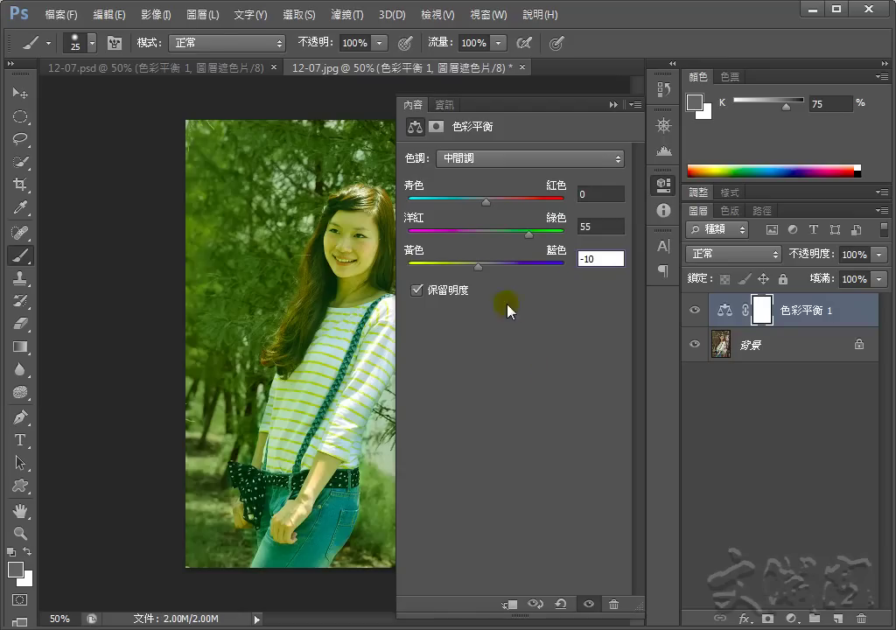
Shift the shadows yellow/blue value to +17
click(567, 157)
click(451, 176)
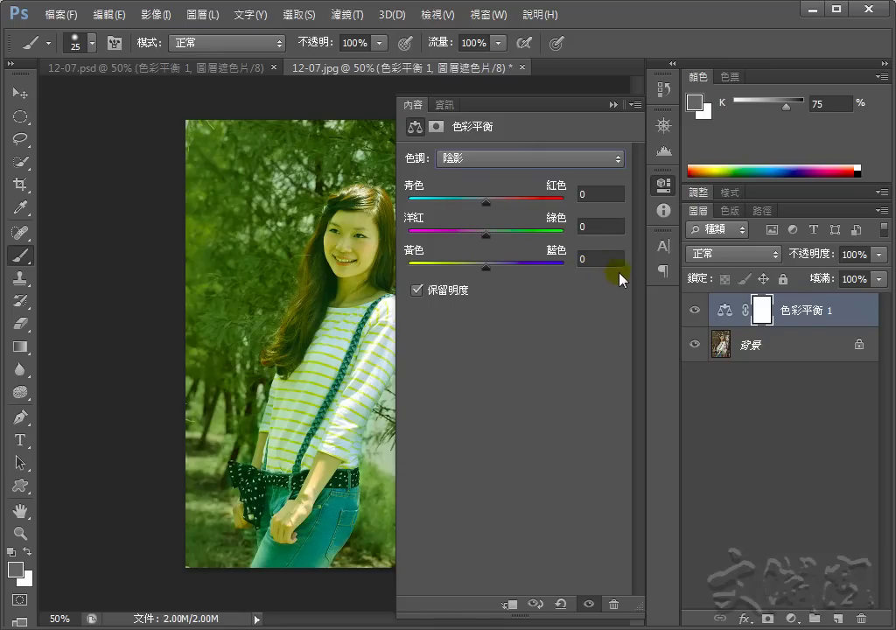
click(597, 259)
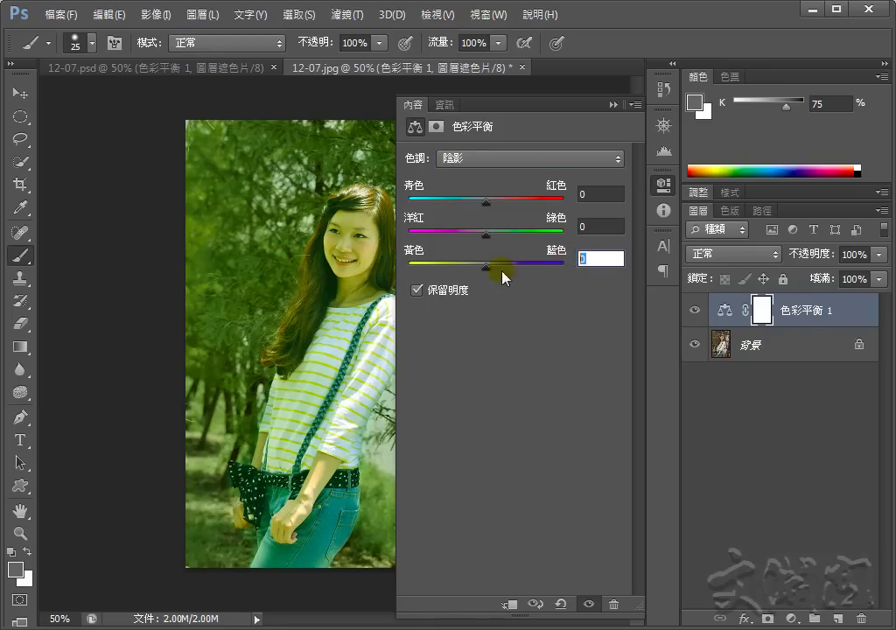
drag(487, 266, 500, 268)
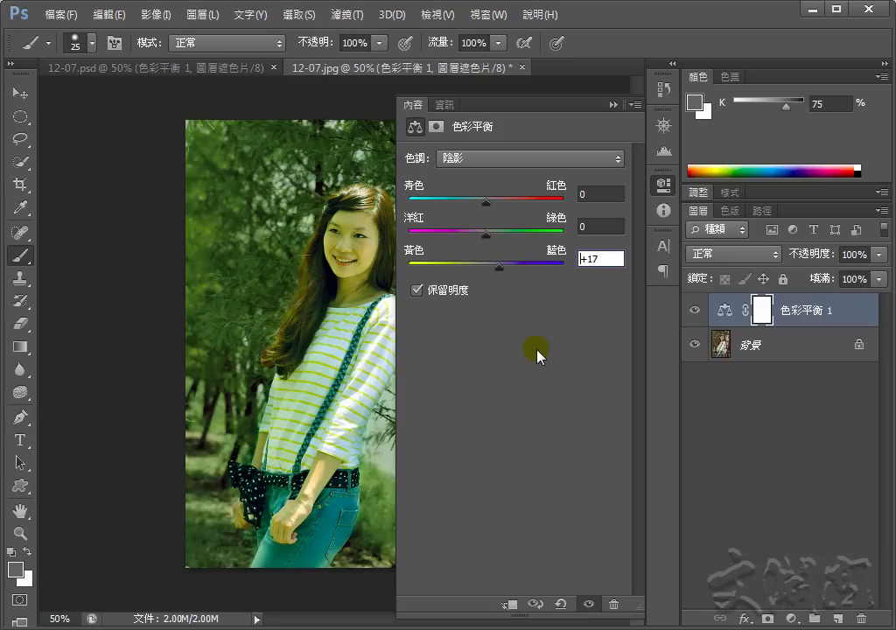
Set the highlights to green 45 and yellow/blue -20
click(488, 162)
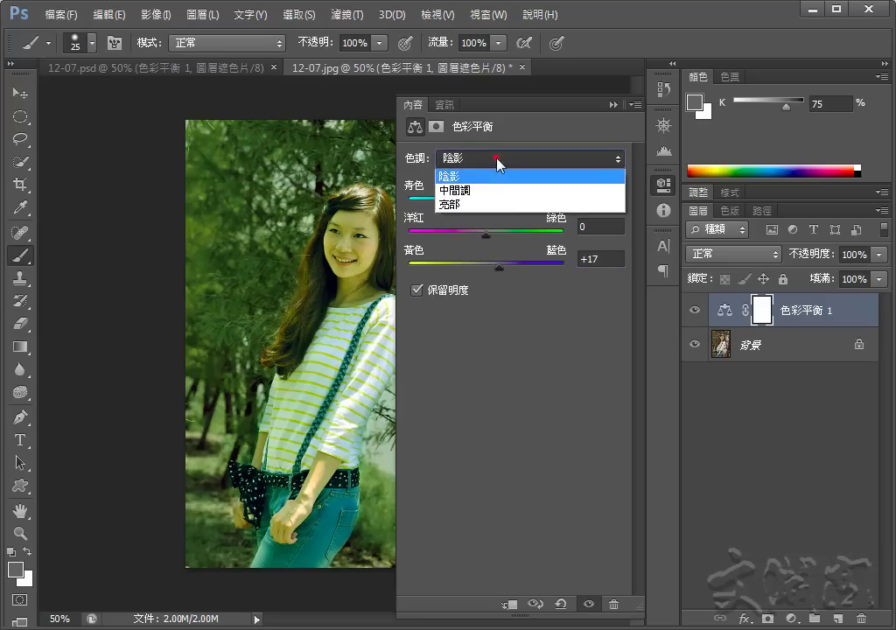
click(469, 205)
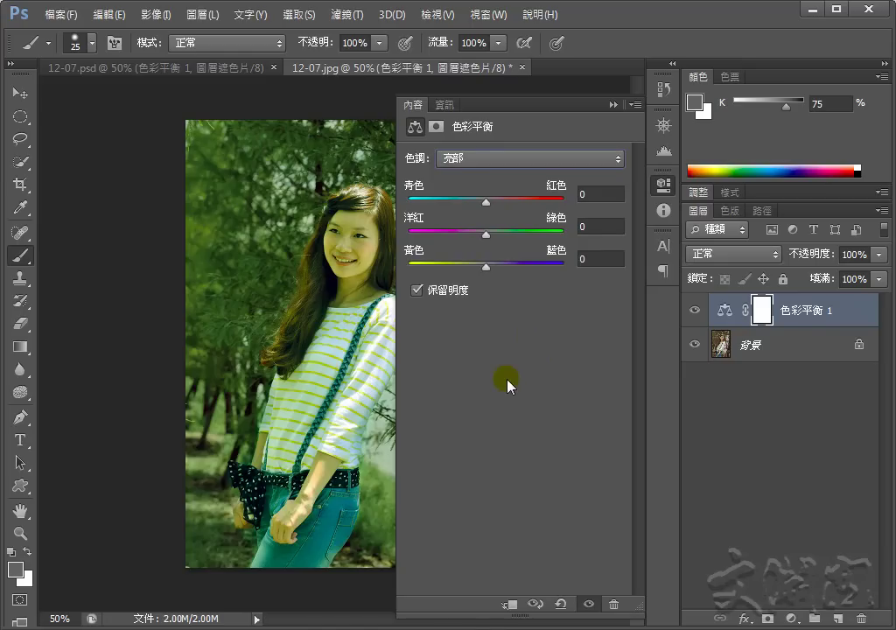
click(584, 225)
text(45)
click(604, 259)
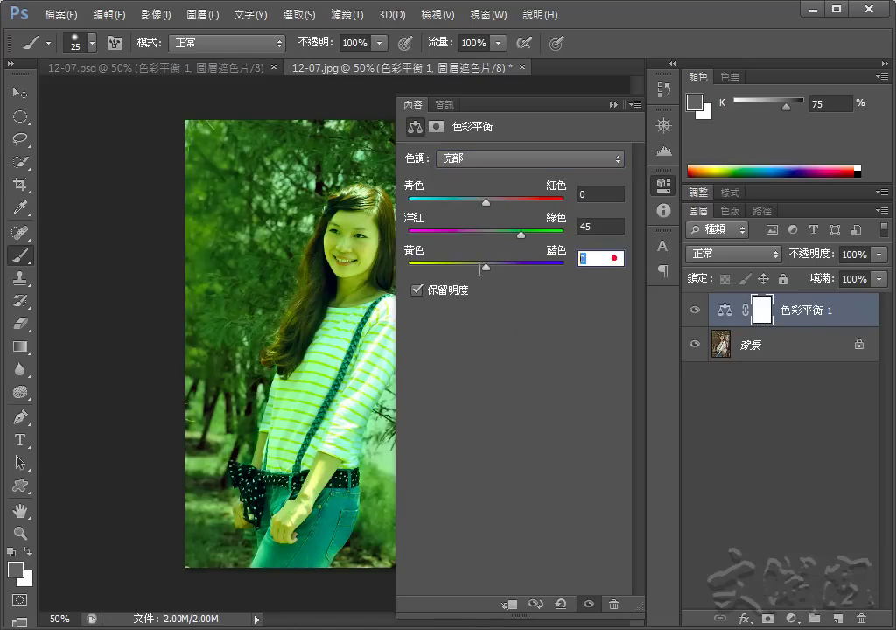
text(-20)
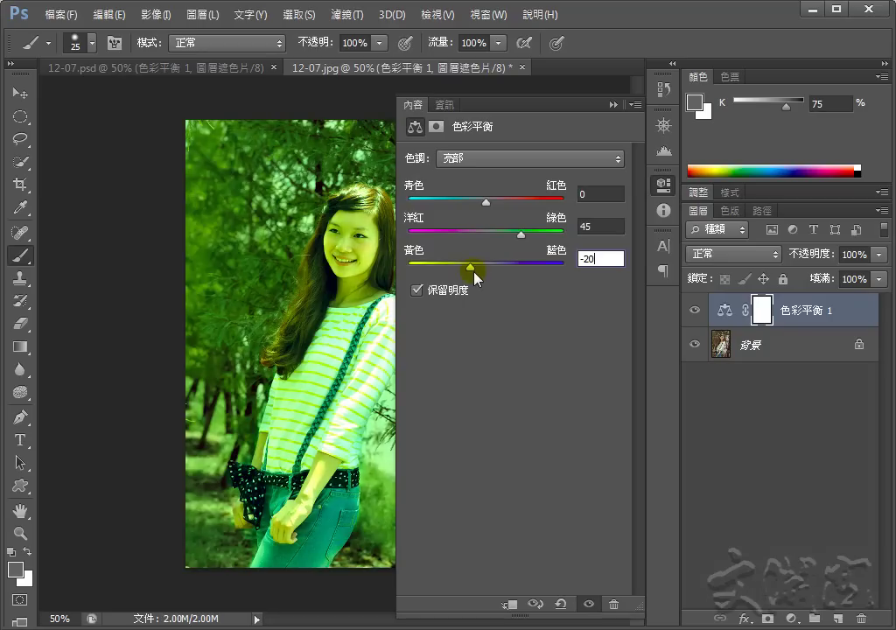
key(Return)
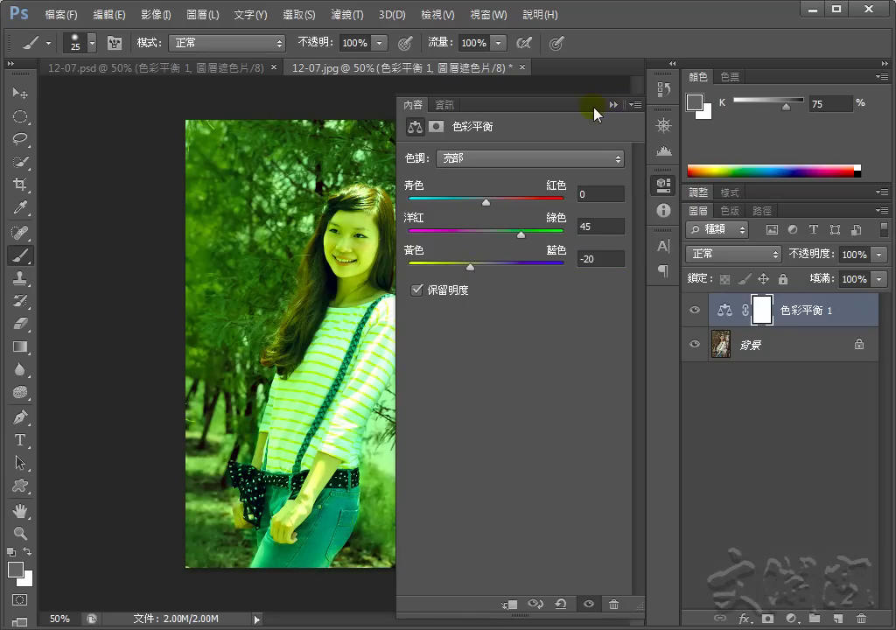
click(615, 104)
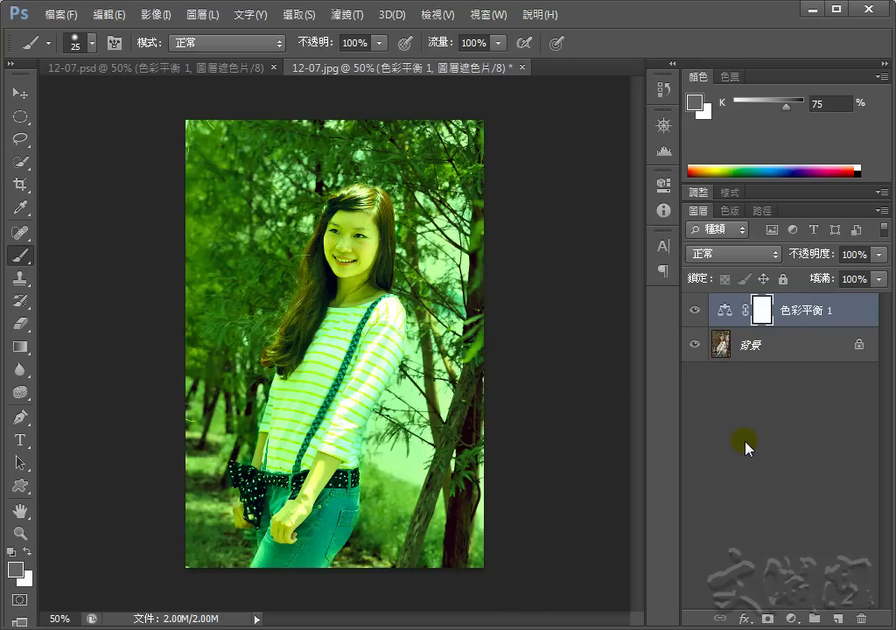
Hide Color Balance 1 and set up a 20 px Quick Selection brush
click(694, 312)
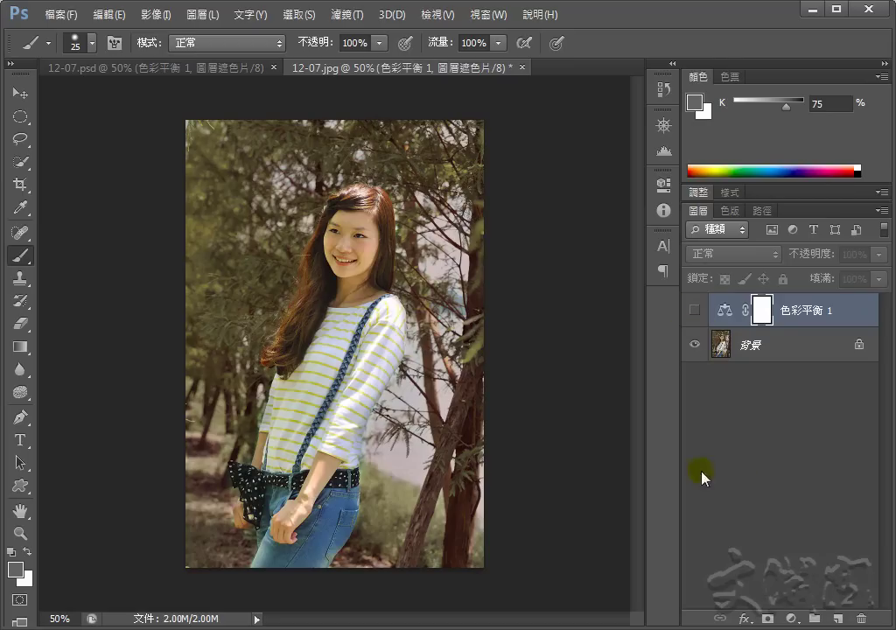
click(19, 167)
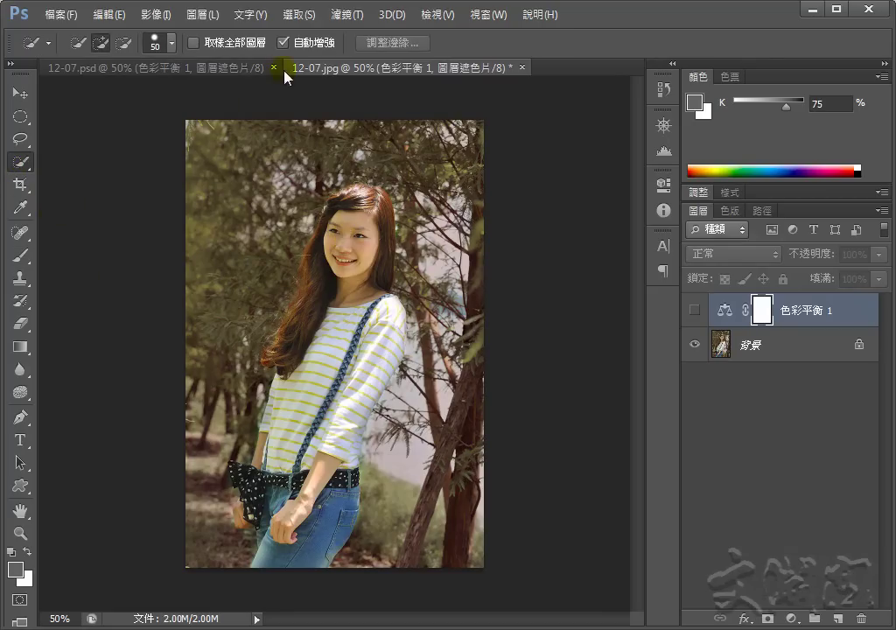
click(173, 44)
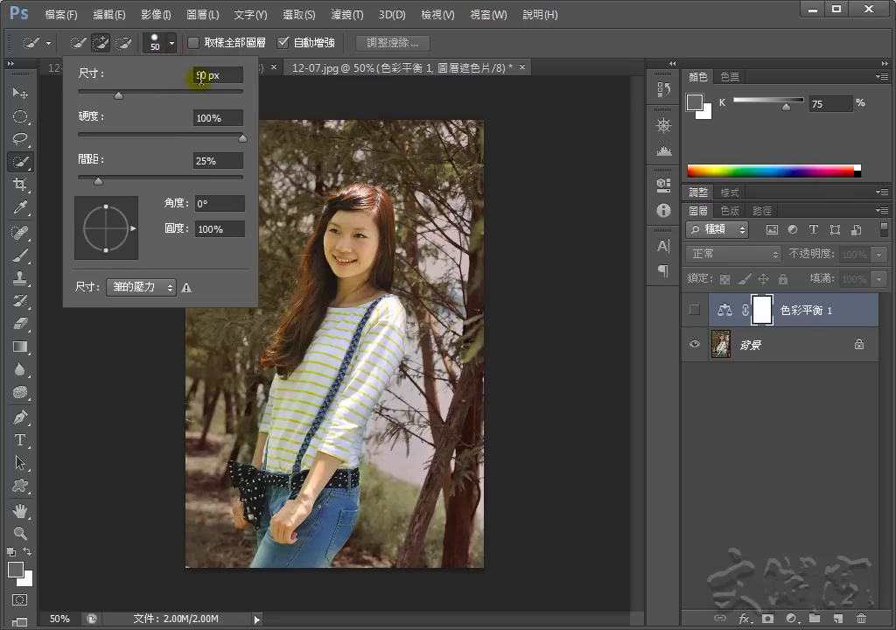
click(202, 76)
text(20)
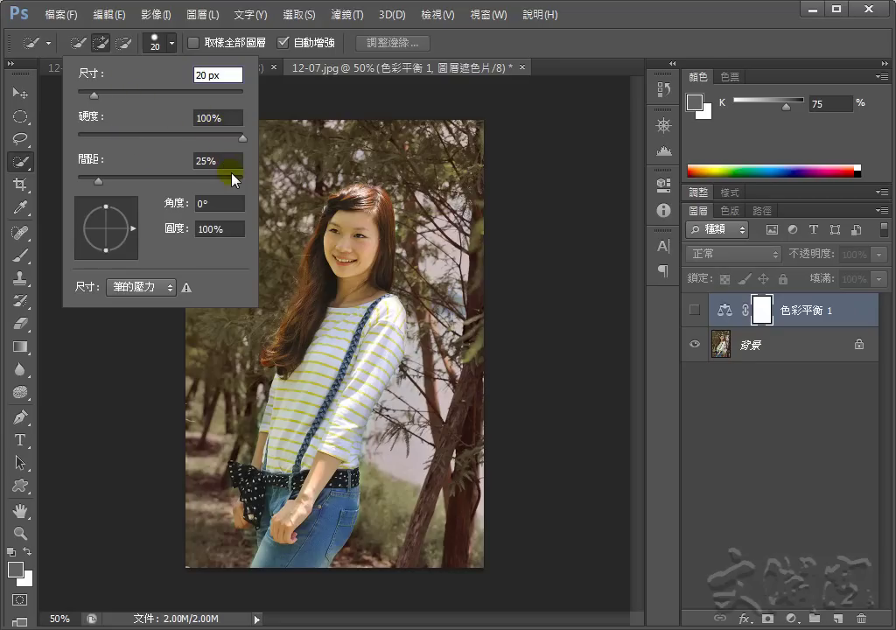
key(Return)
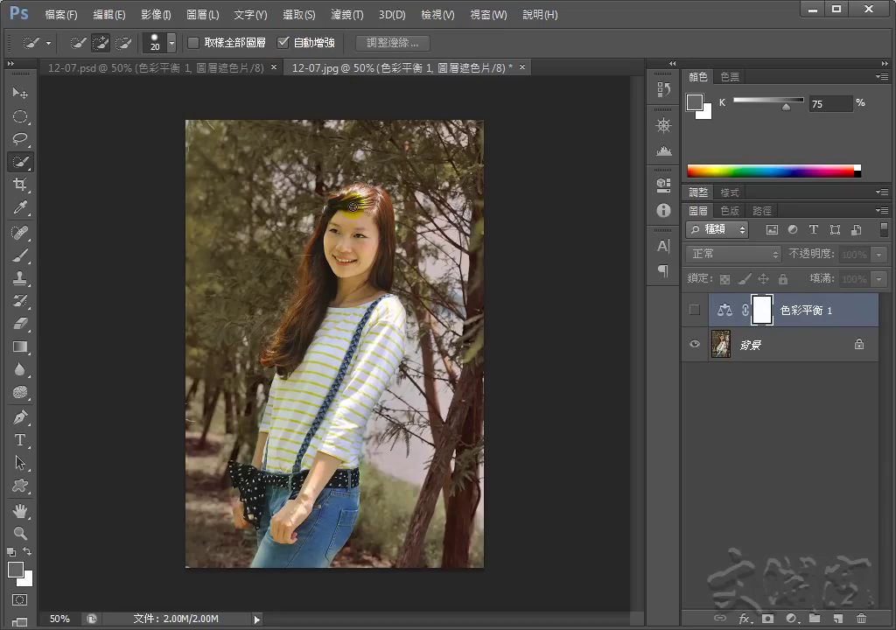
Quick-select the woman's face, hair and shirt, subtracting background near her lower-left hand
drag(358, 192, 348, 263)
mouse_move(328, 336)
mouse_down()
mouse_move(280, 575)
mouse_move(282, 416)
mouse_move(363, 410)
mouse_up()
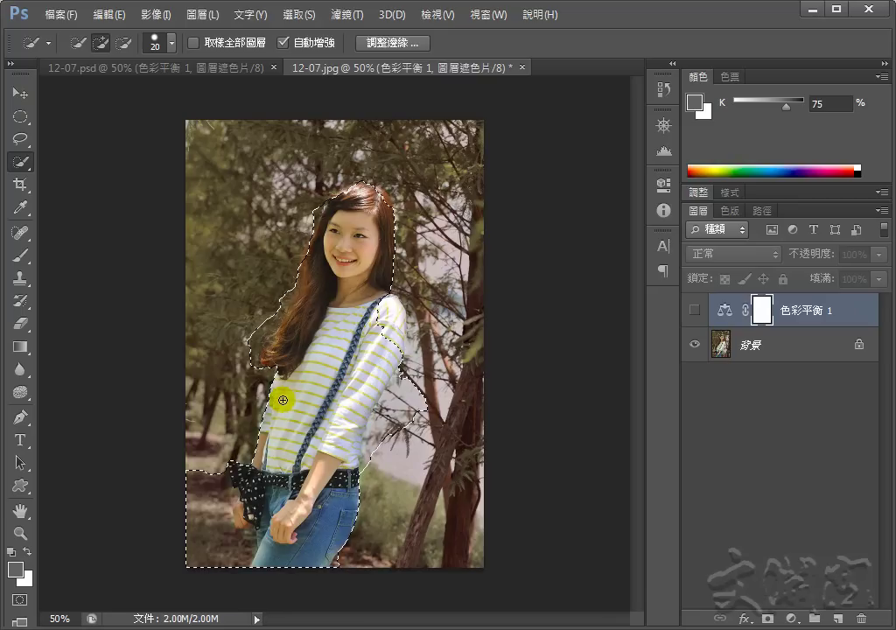
key(alt)
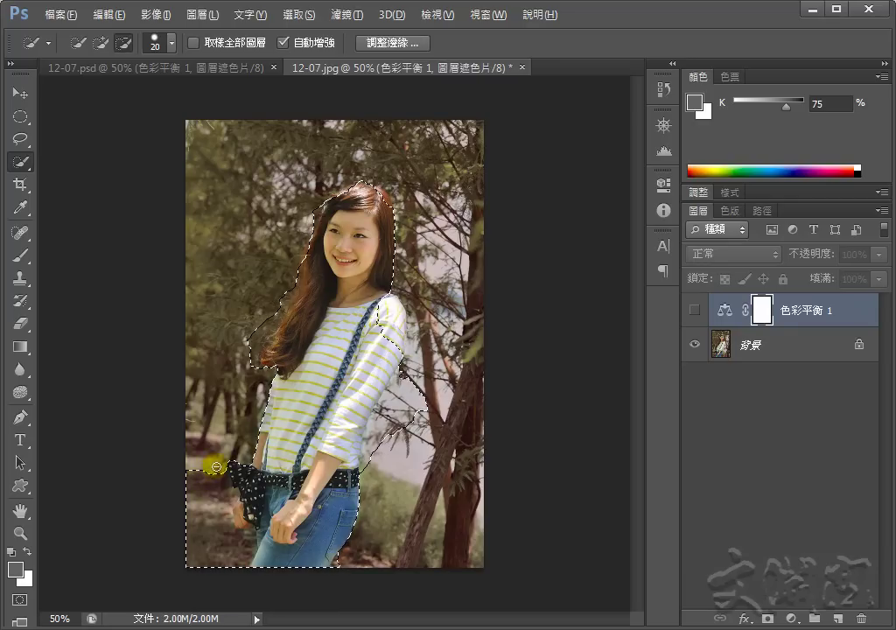
drag(214, 465, 222, 581)
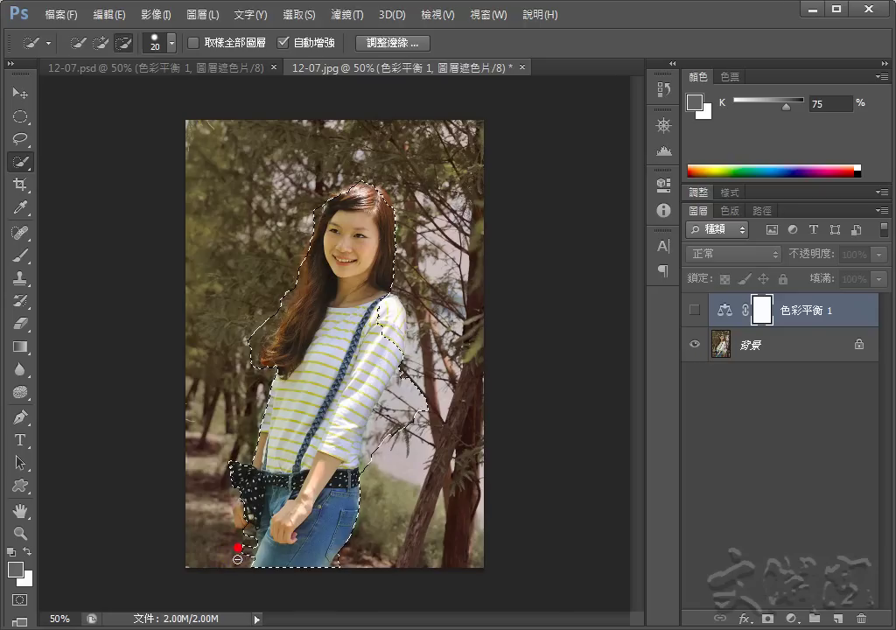
With a 50 px brush, fix the selection beside her right arm and activate Background
click(101, 42)
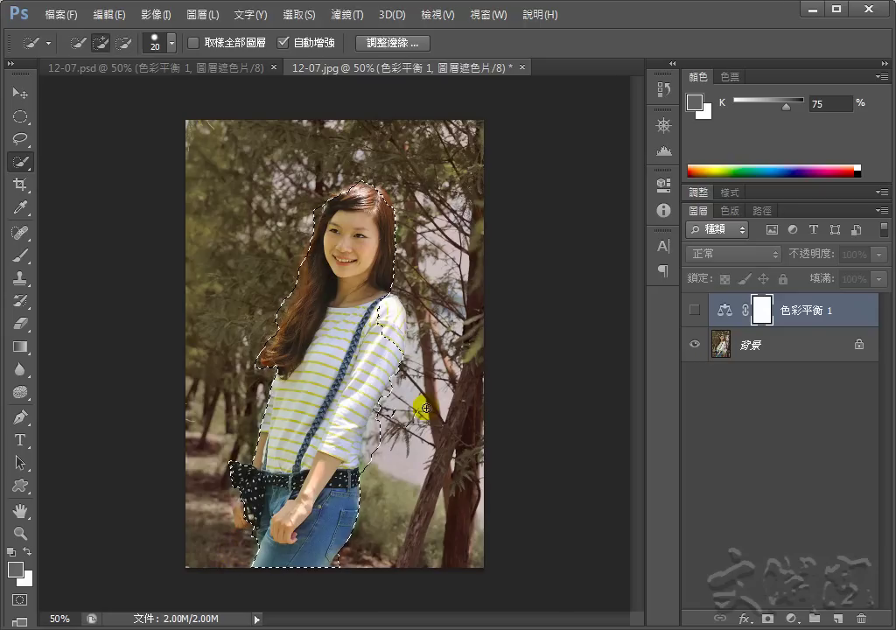
key(bracketright)
key(bracketright)
key(bracketright)
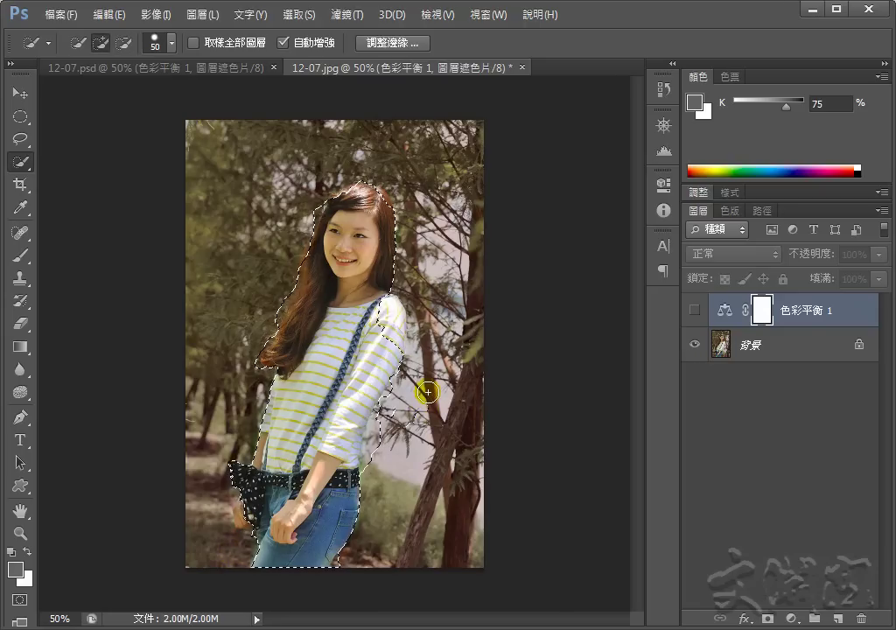
mouse_move(400, 404)
mouse_down()
mouse_move(418, 418)
mouse_move(438, 406)
mouse_up()
key(alt)
alt+click(421, 387)
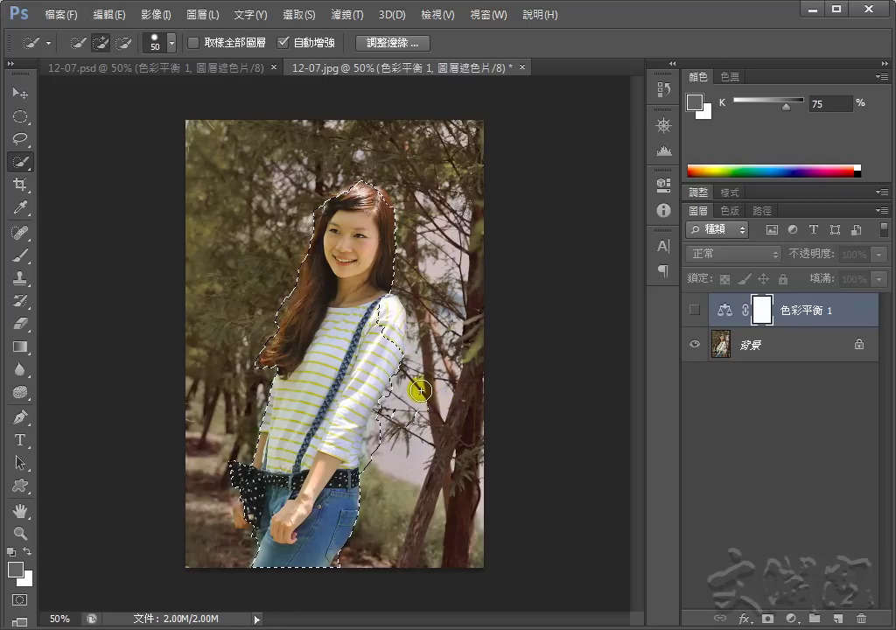
drag(421, 388, 413, 407)
key(ctrl+z)
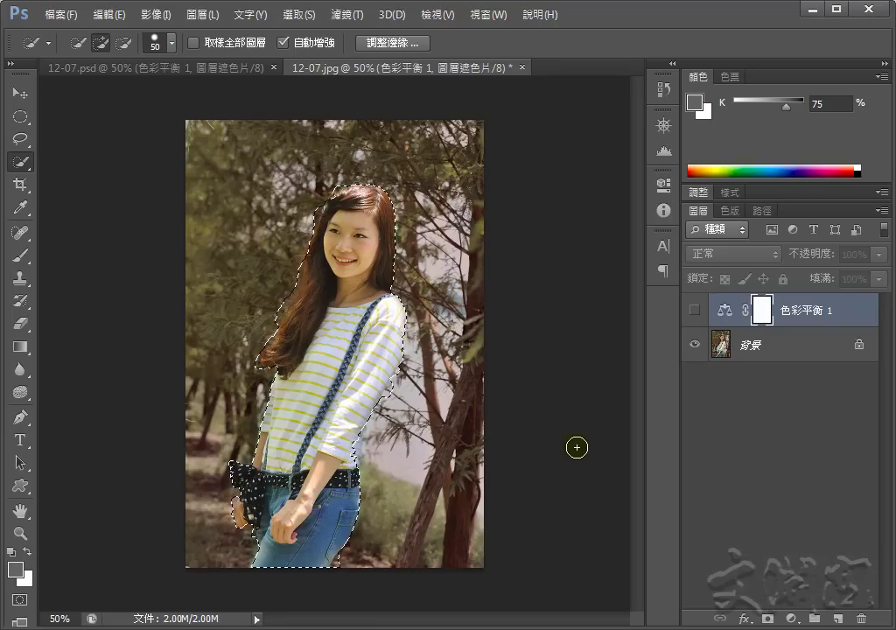
click(807, 351)
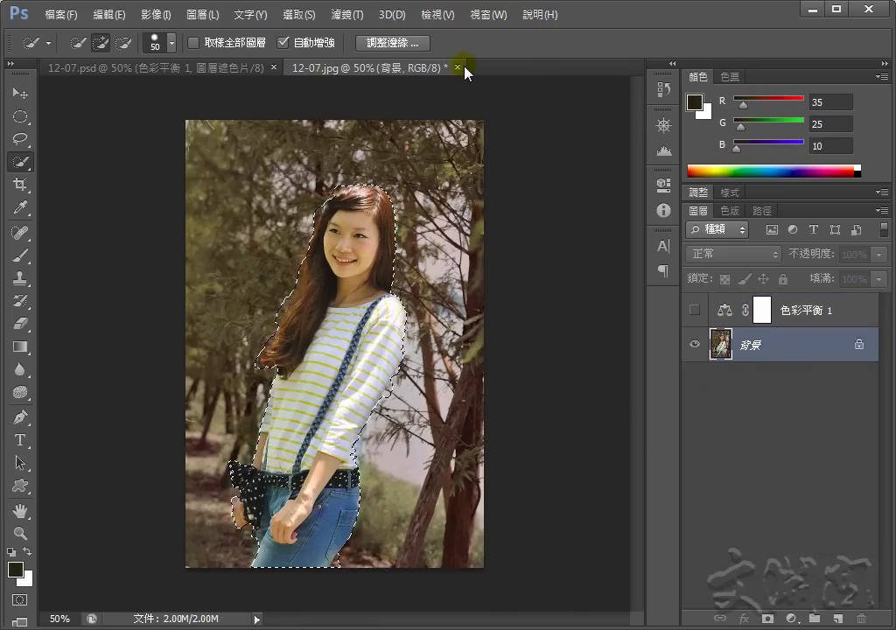
In Refine Edge, view on black and set Radius 2, Smooth 5, Feather 1, Contrast 15
click(408, 43)
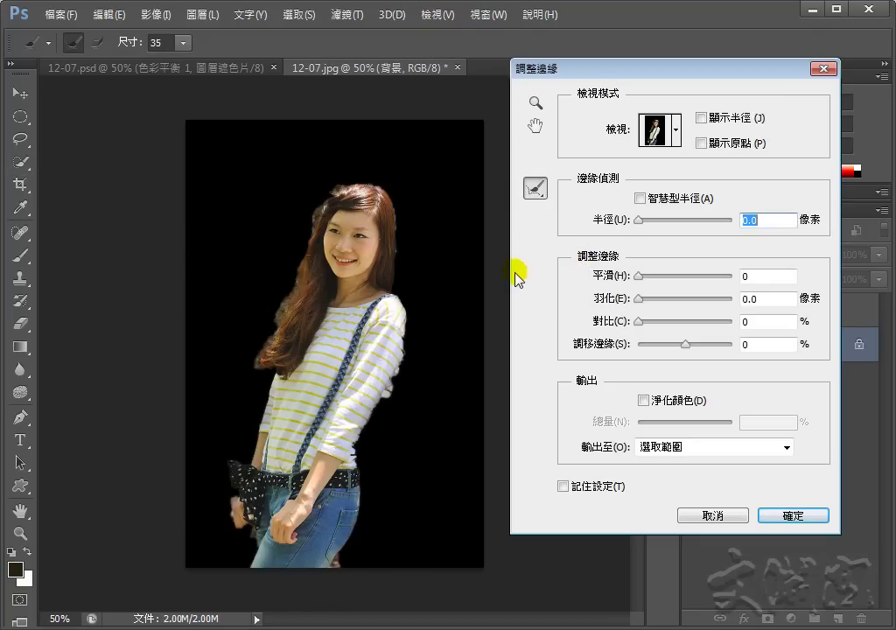
click(674, 138)
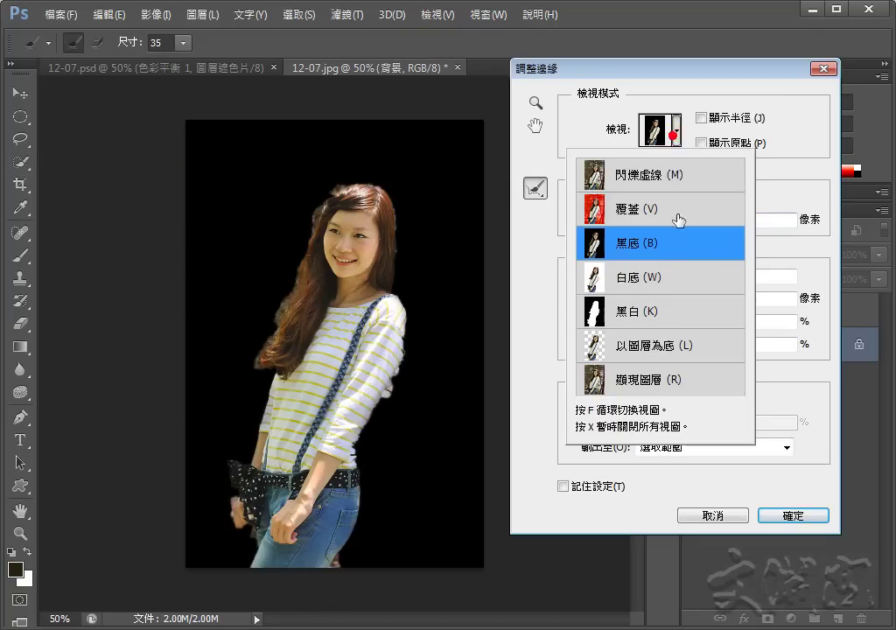
click(671, 255)
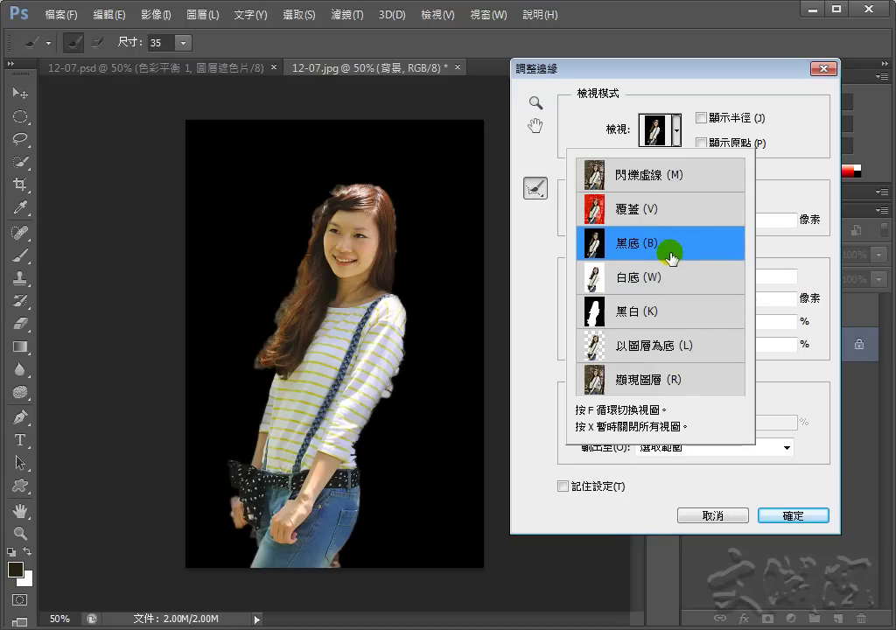
click(671, 255)
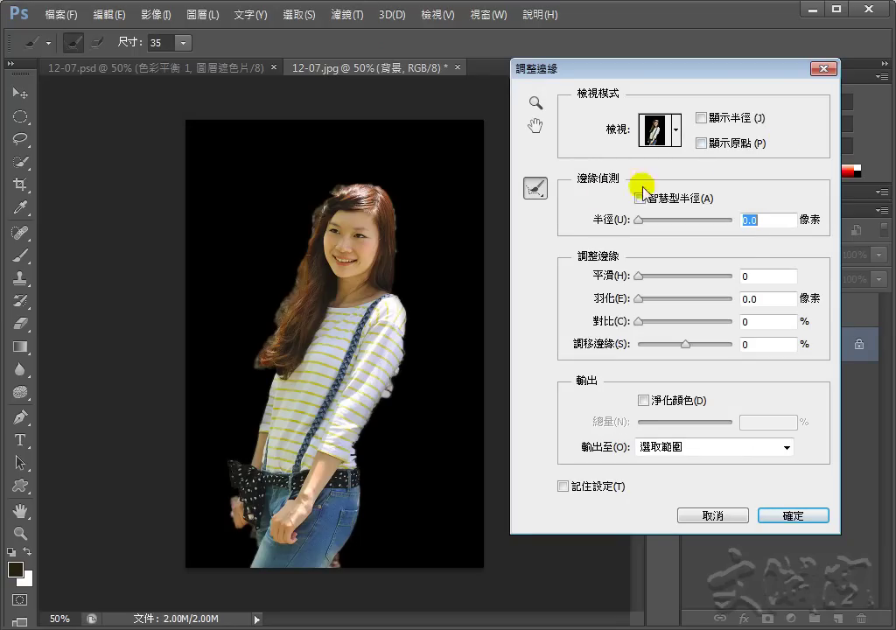
text(2)
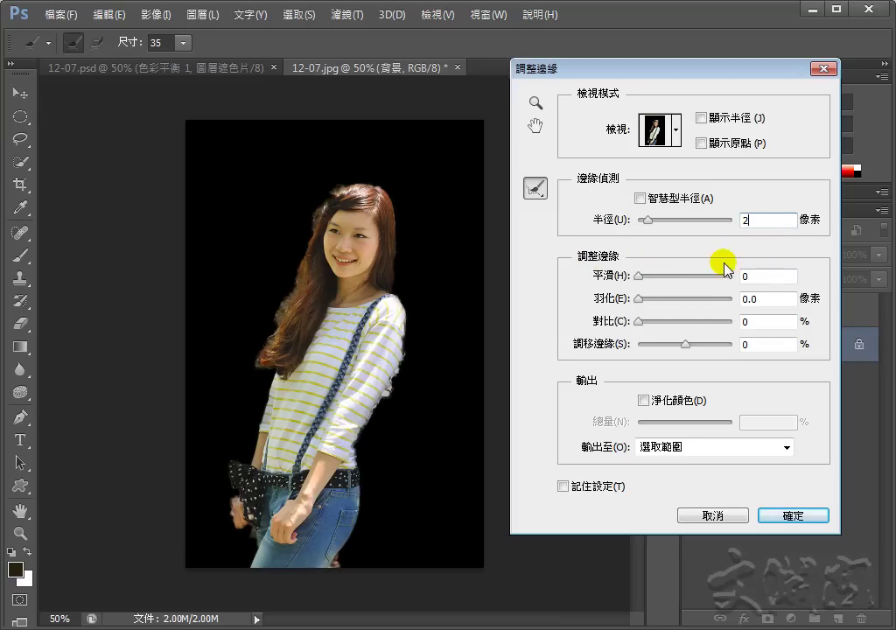
double_click(785, 276)
text(5)
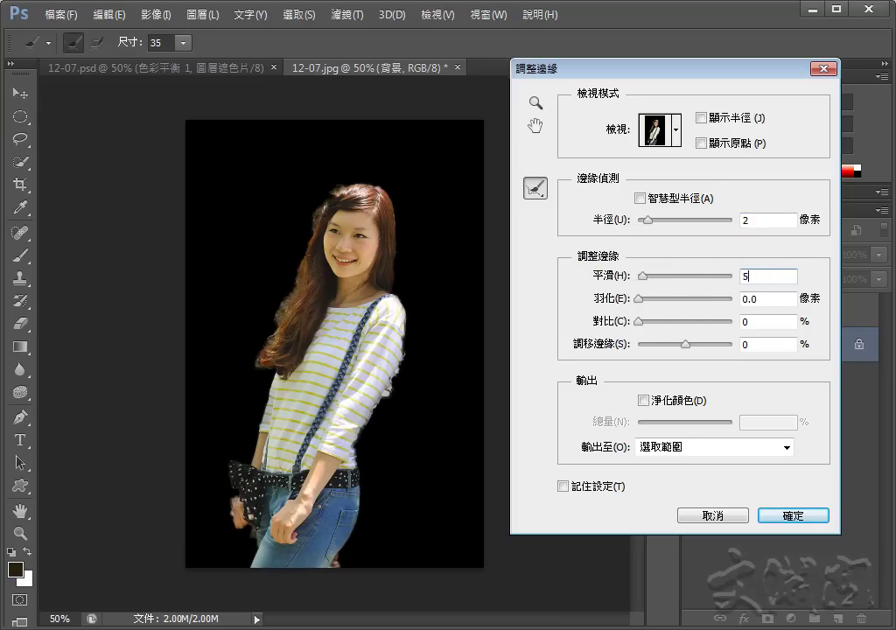
key(Tab)
text(1)
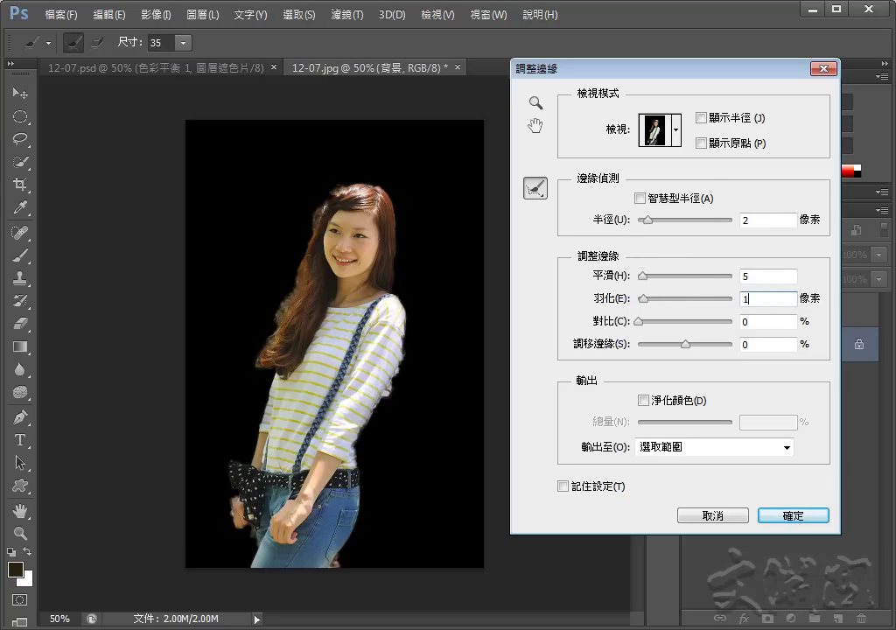
double_click(760, 321)
text(15)
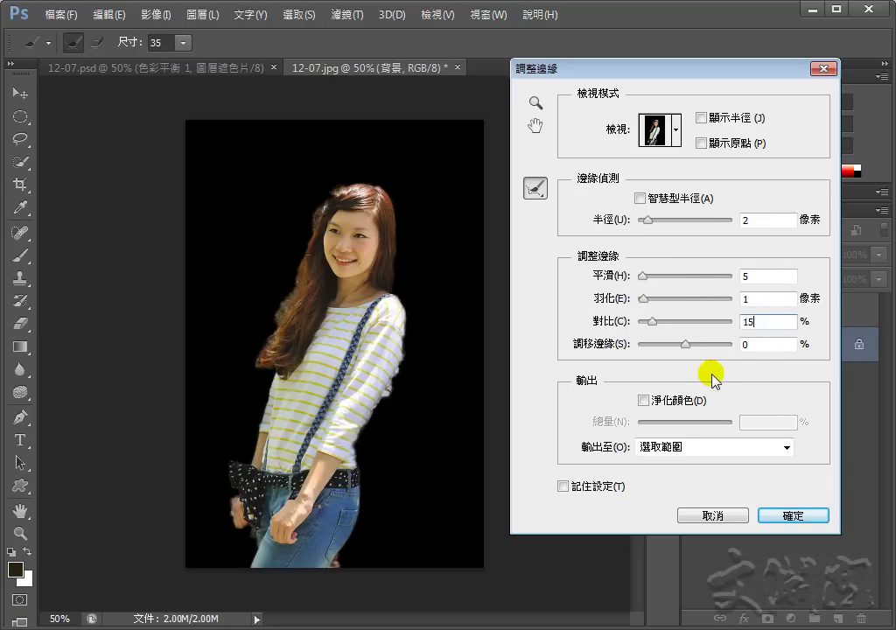
Brush the hair edges with Refine Radius, decontaminate colours, and output to a new layer
click(539, 189)
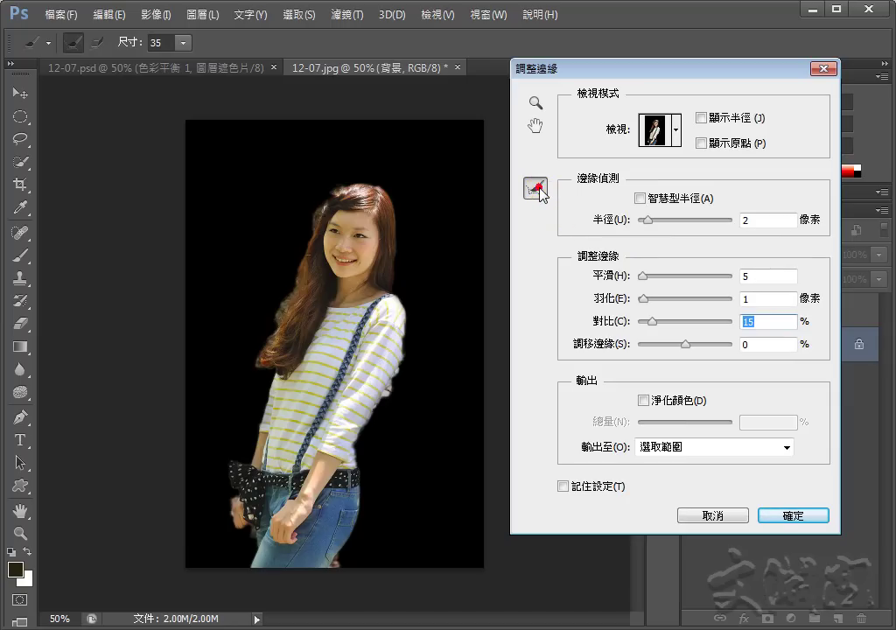
drag(539, 189, 652, 182)
drag(340, 200, 260, 345)
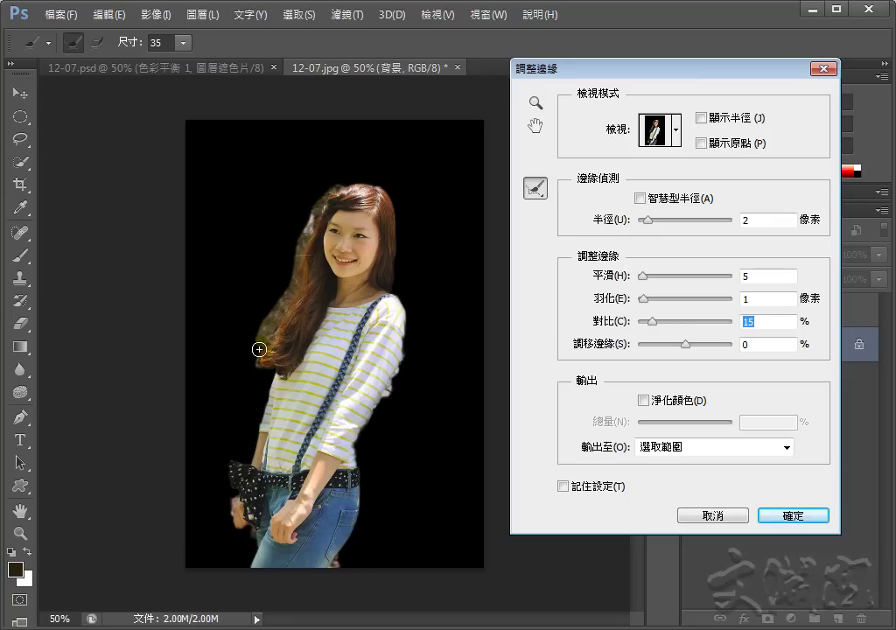
drag(321, 329, 375, 225)
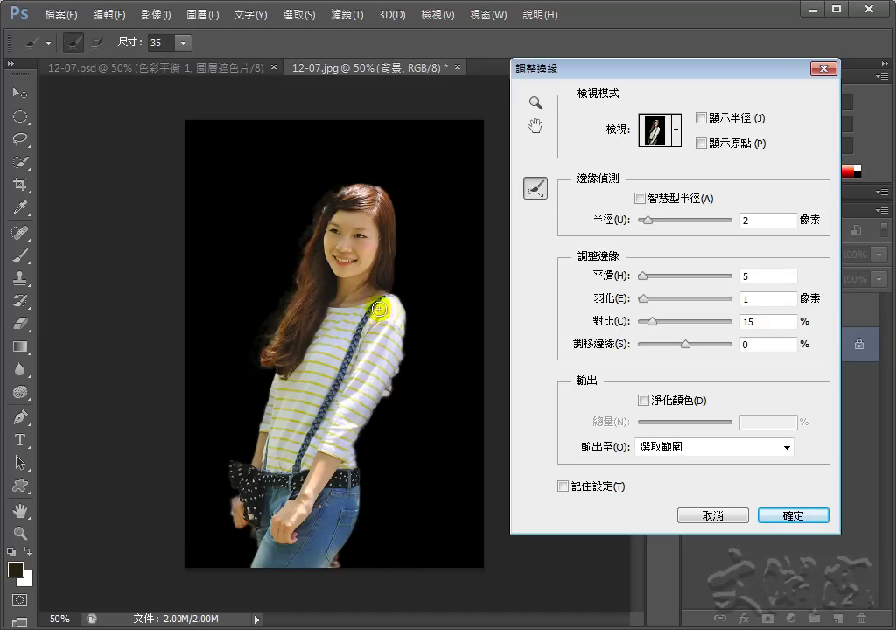
click(645, 400)
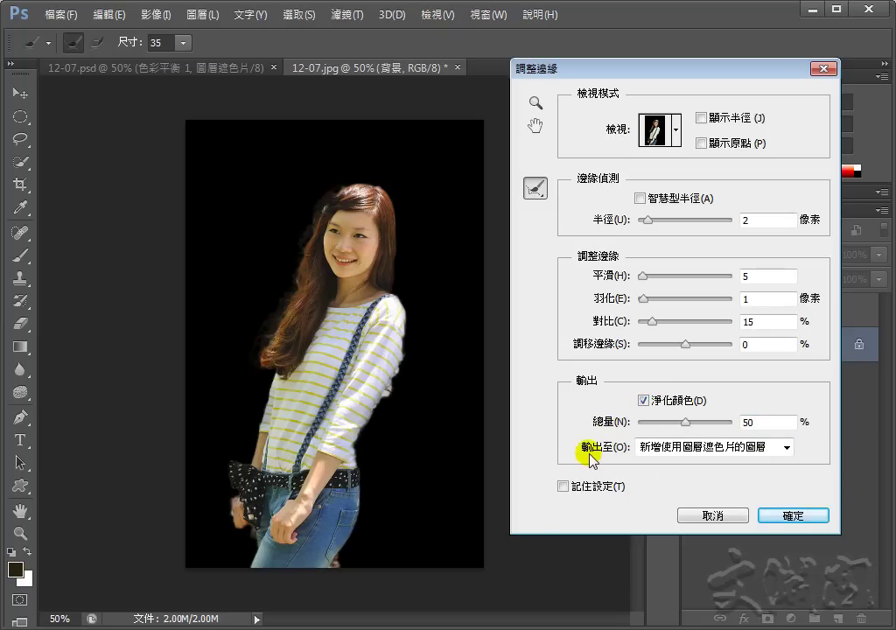
click(792, 448)
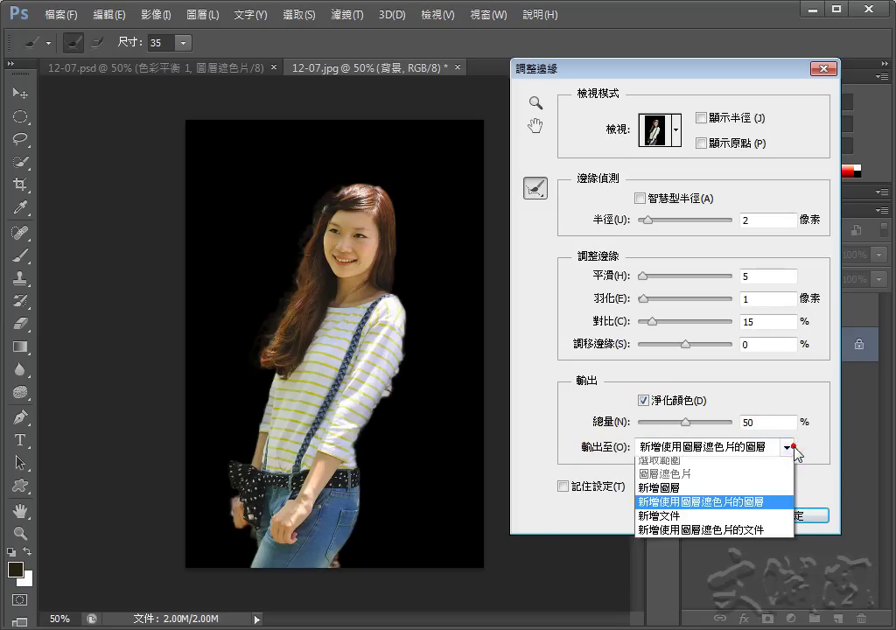
click(675, 488)
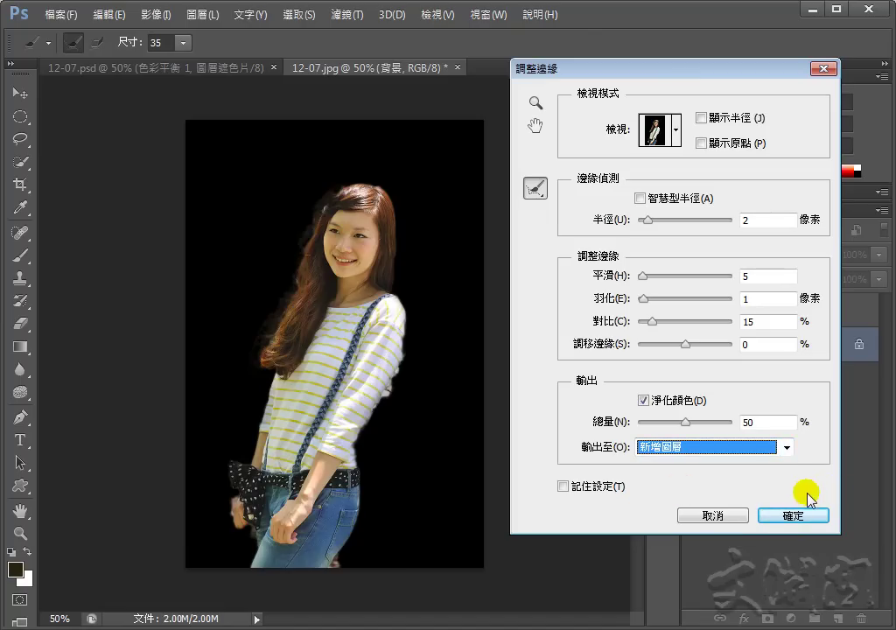
click(820, 516)
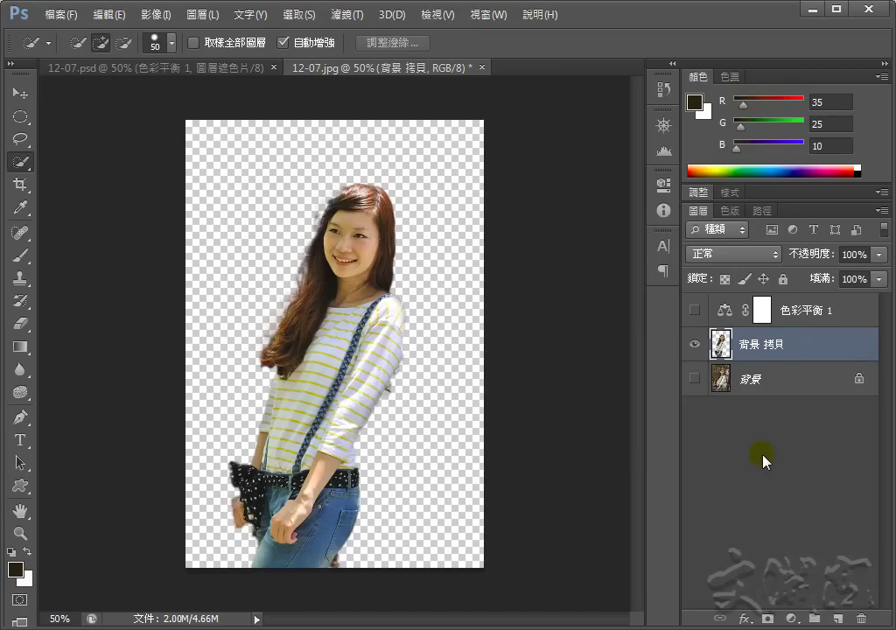
Show the hidden layers, stack the cutout above Color Balance 1, and open Color Range on its mask
click(694, 379)
click(694, 310)
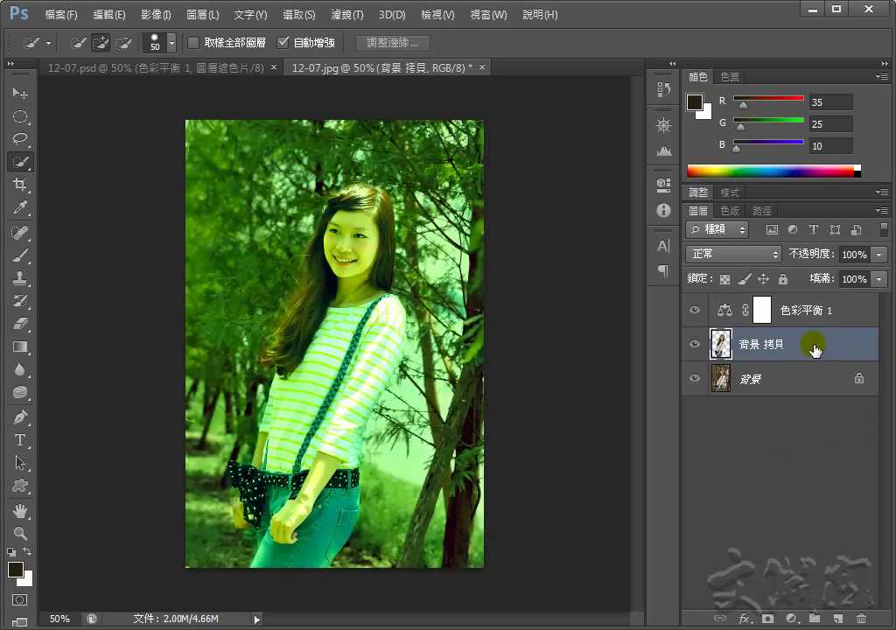
drag(814, 348, 810, 297)
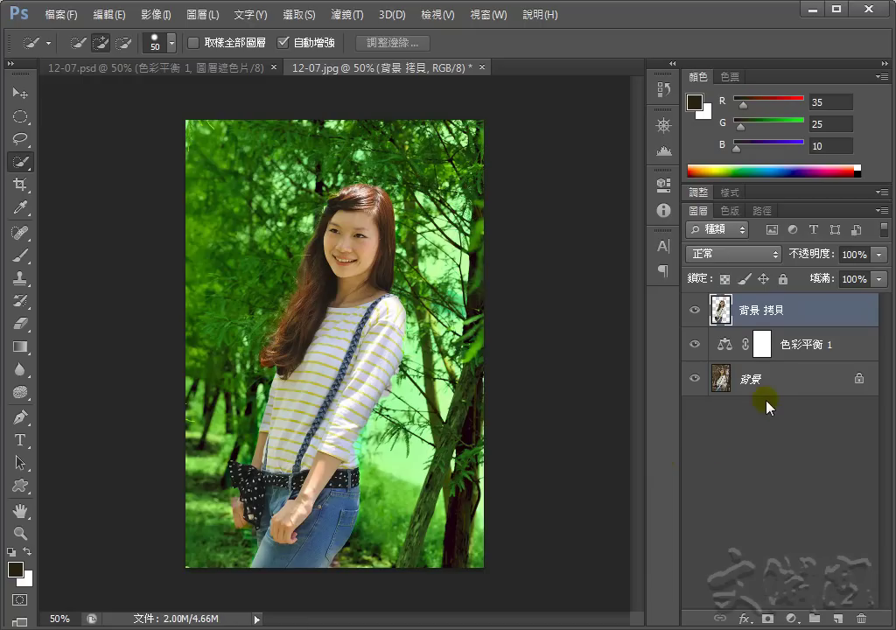
double_click(762, 350)
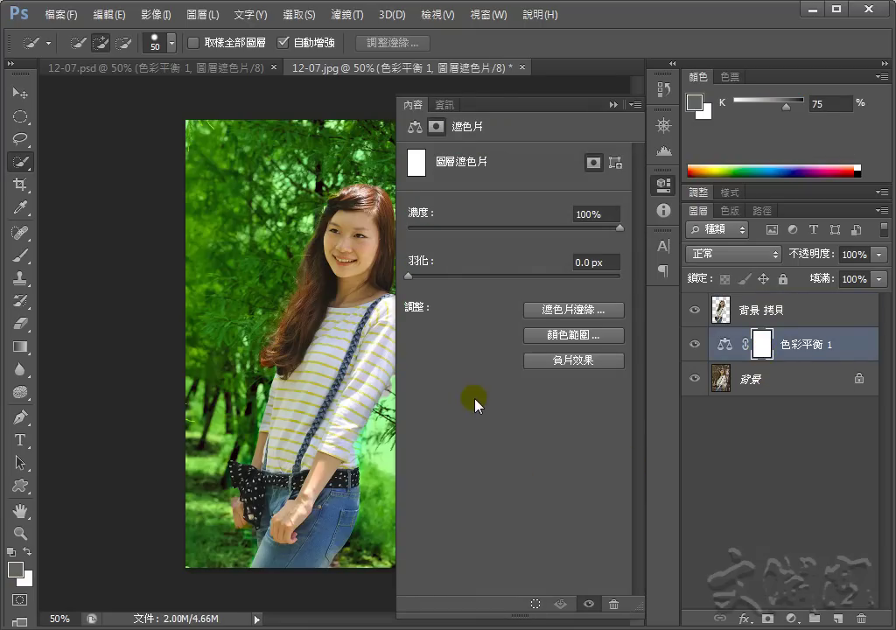
click(619, 333)
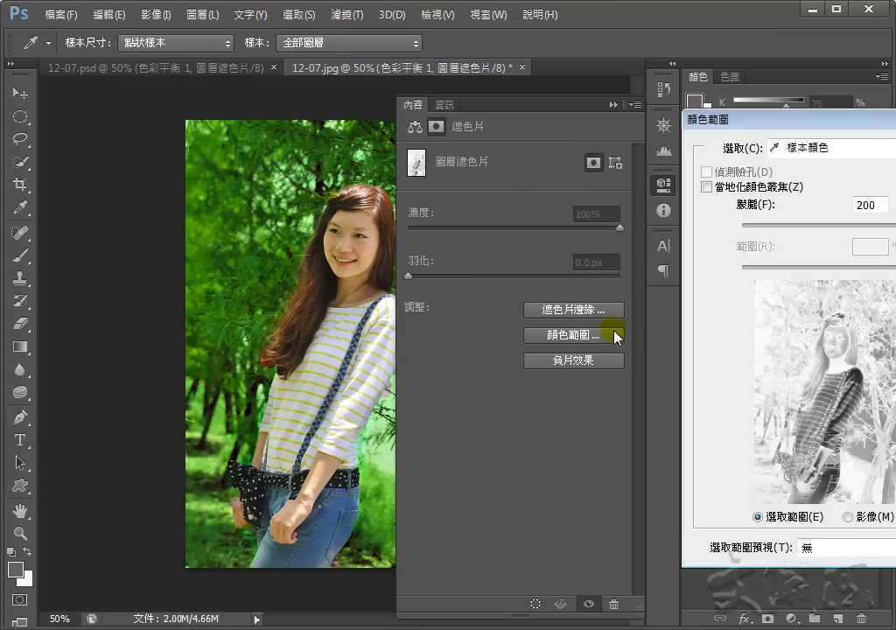
Sample the dark tree trunk in Color Range at fuzziness 200 and confirm the mask
drag(879, 120, 674, 124)
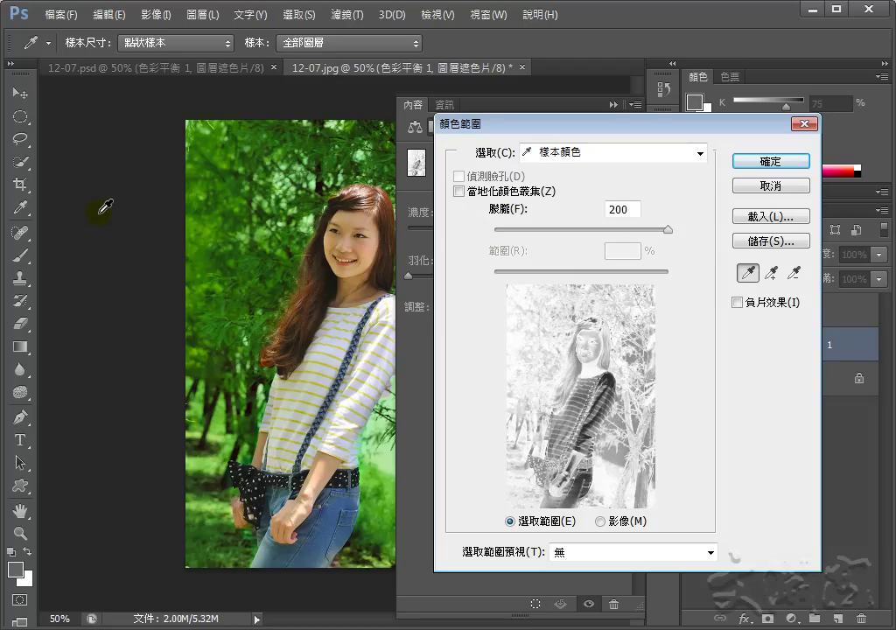
key(ctrl)
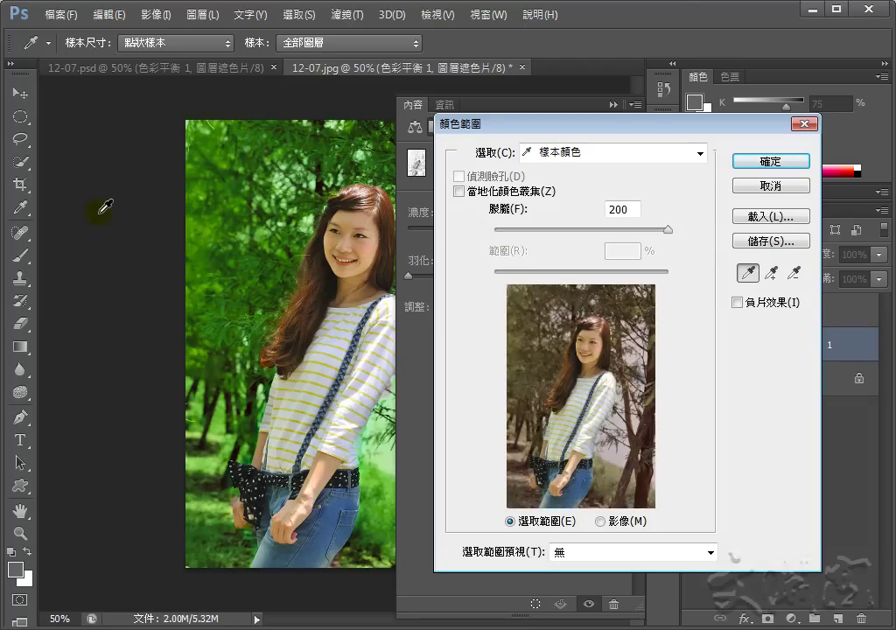
scroll(105, 206, up, 1)
scroll(105, 207, up, 2)
scroll(105, 207, up, 1)
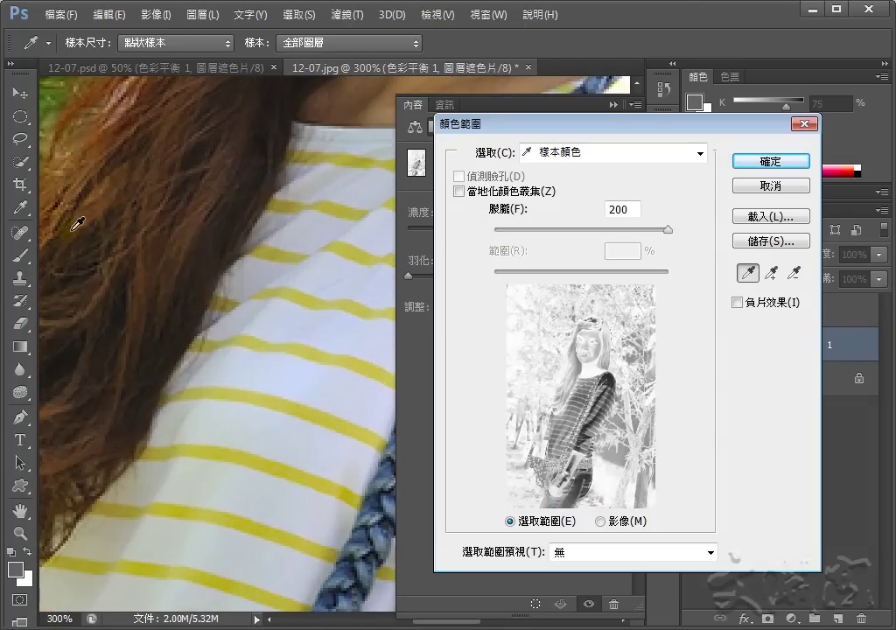
drag(411, 621, 549, 621)
scroll(280, 393, down, 2)
scroll(266, 378, down, 2)
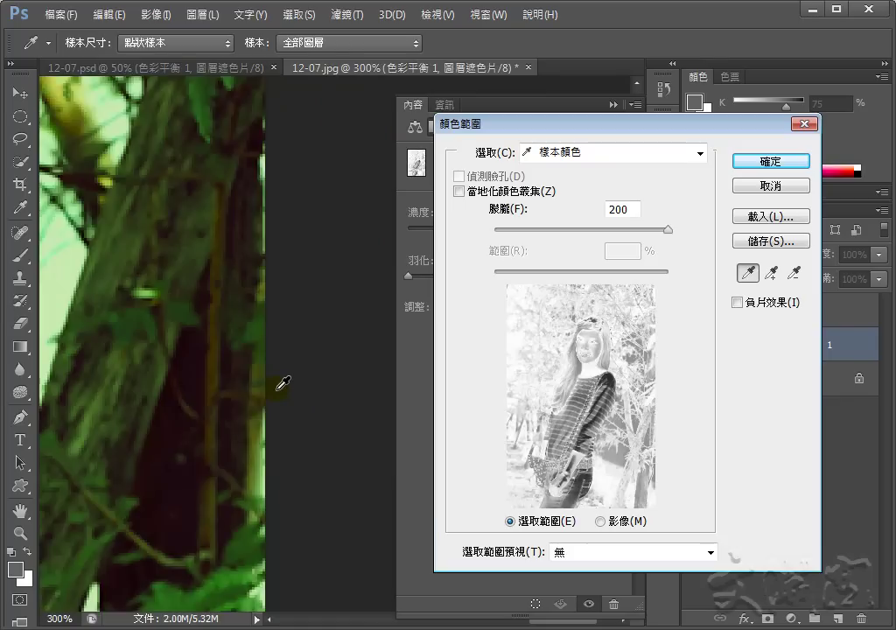
scroll(282, 383, down, 1)
scroll(282, 383, down, 1)
key(ctrl+minus)
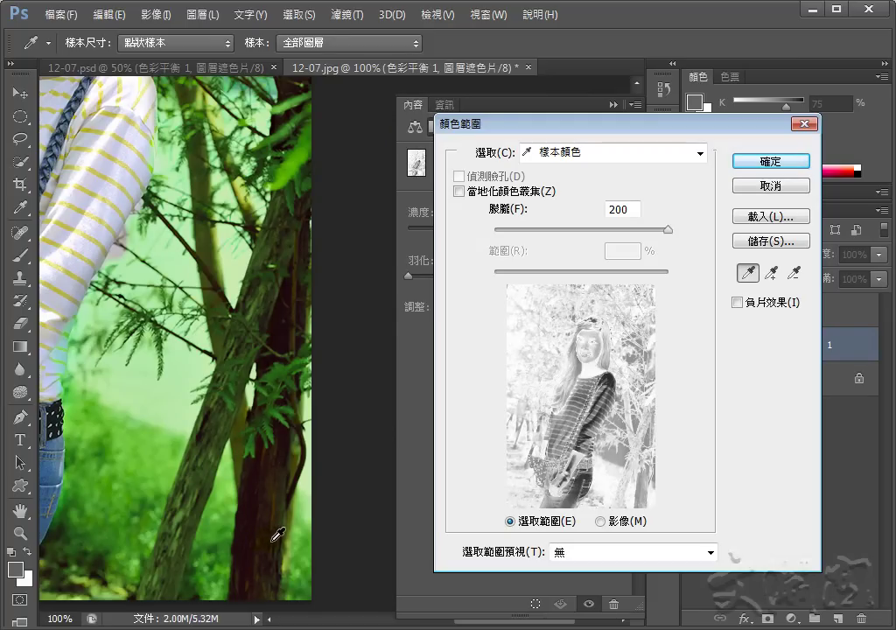
click(272, 539)
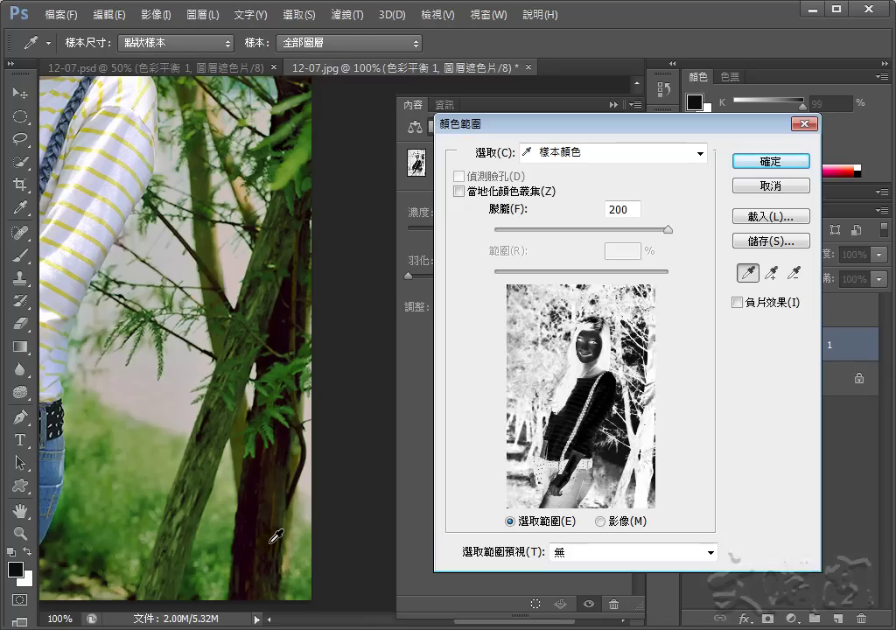
key(ctrl+minus)
key(ctrl+minus)
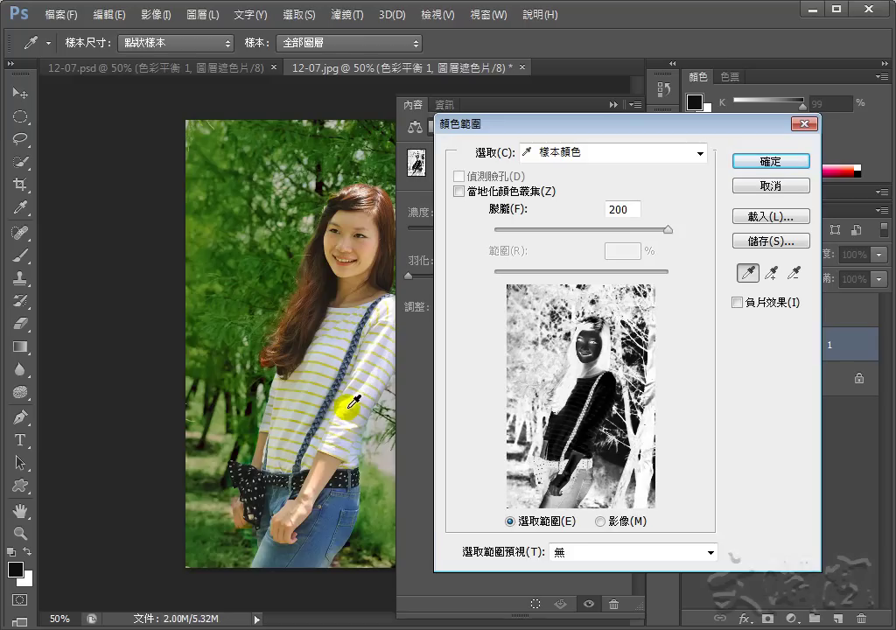
click(788, 159)
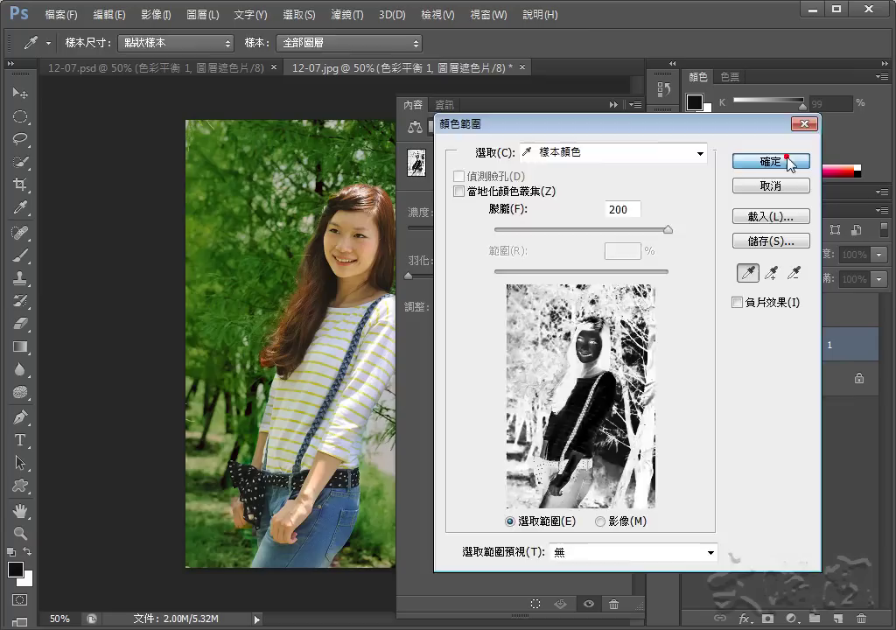
Close the mask Properties panel and pick the Brush tool
click(615, 103)
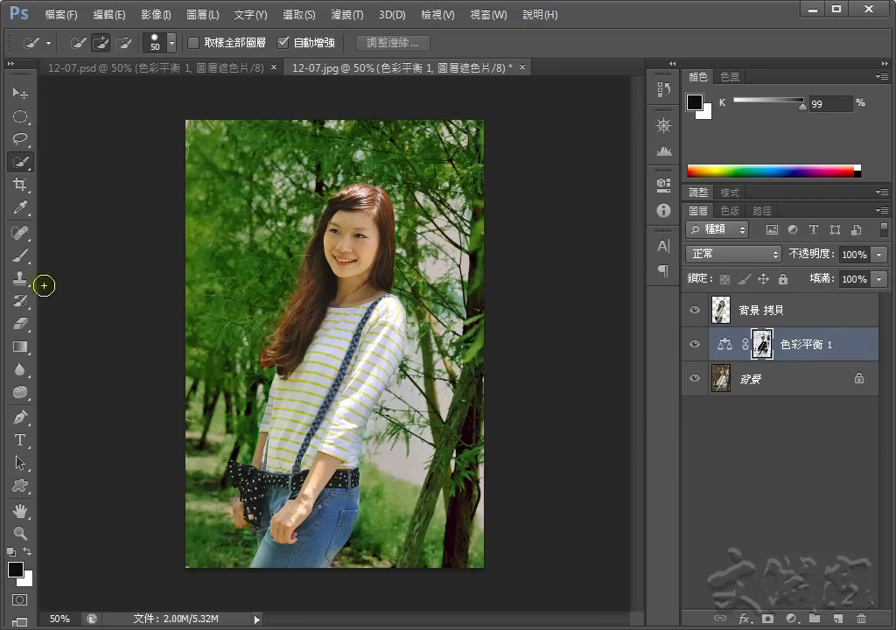
click(29, 261)
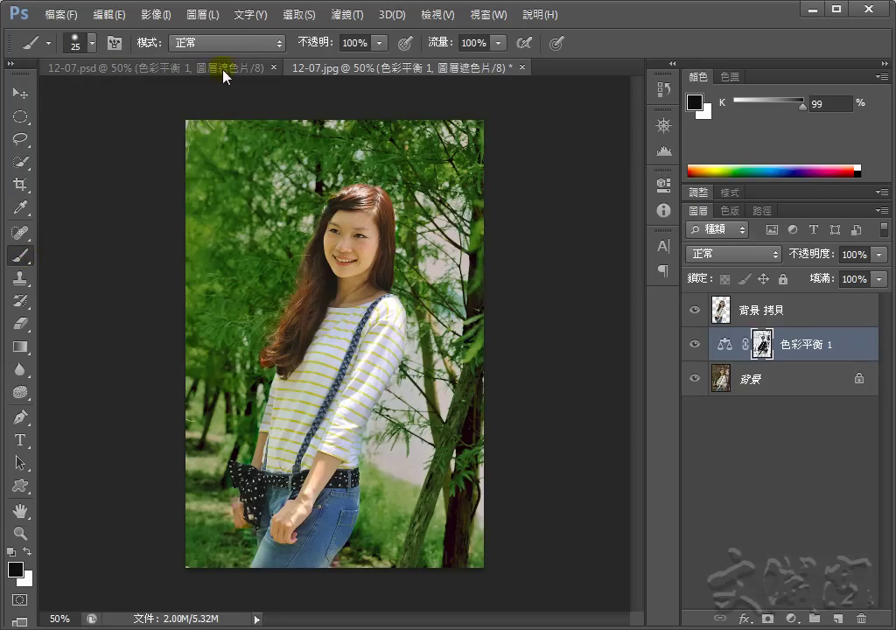
With a 50 px brush, paint the Color Balance mask over the shoulder, strap and main trunk
right_click(216, 202)
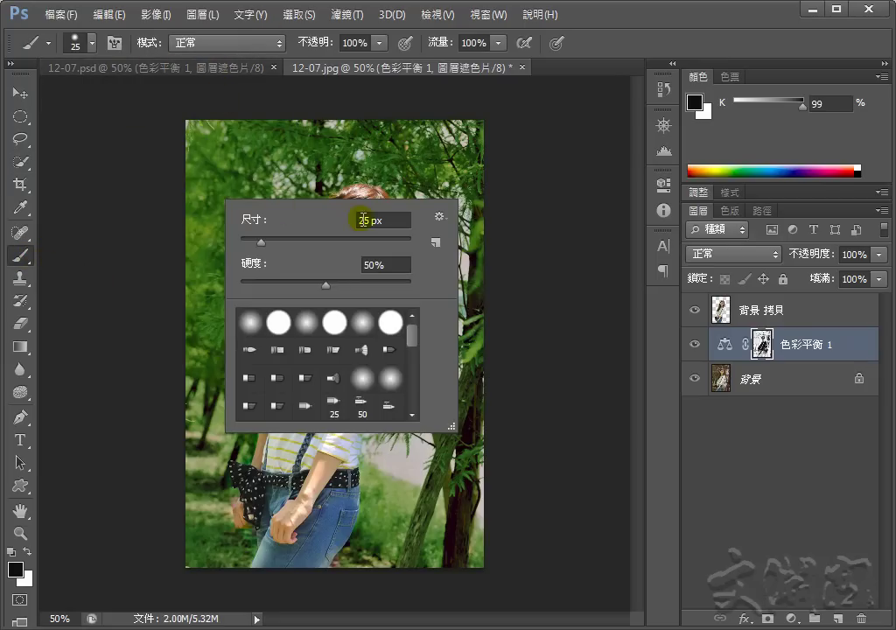
click(372, 220)
double_click(372, 220)
text(50)
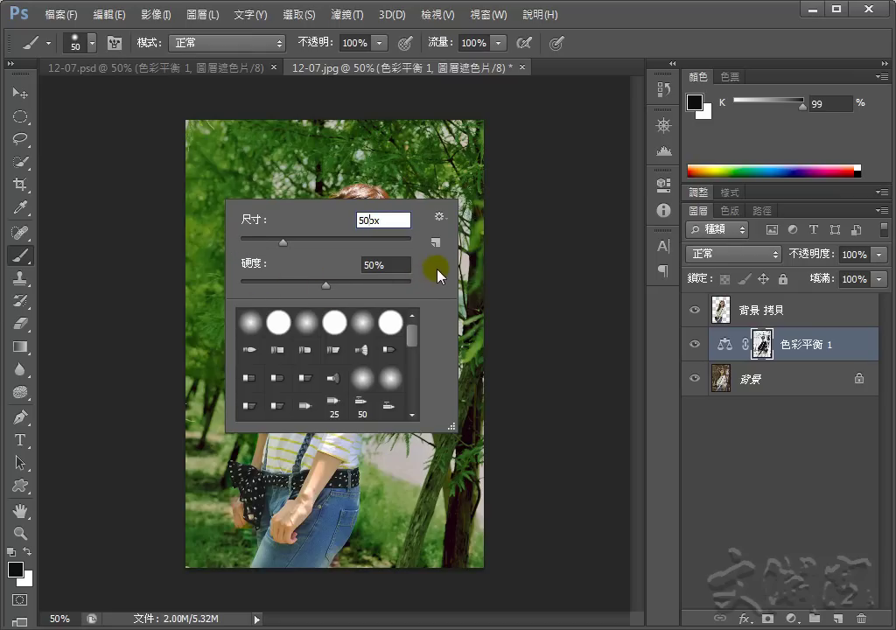
key(Return)
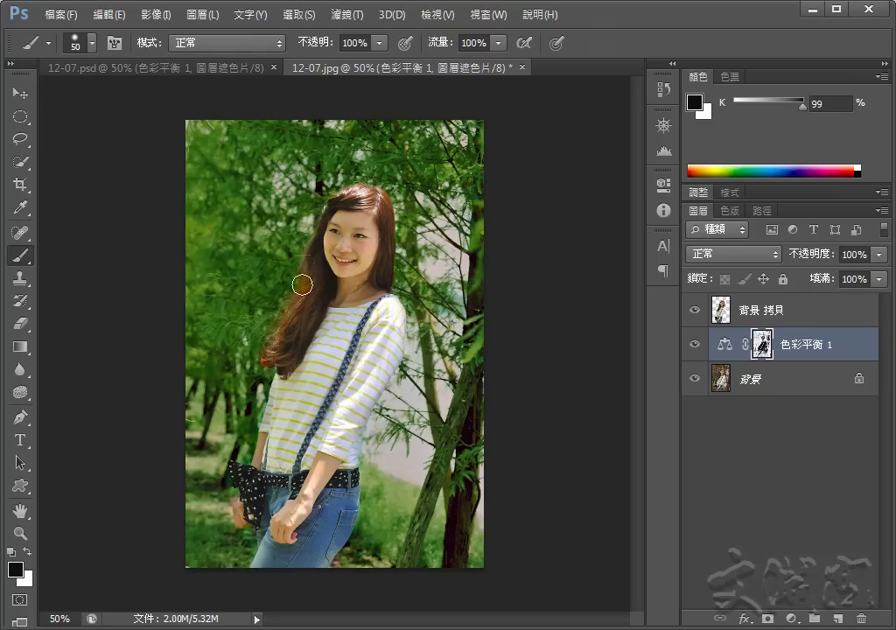
drag(370, 315, 363, 324)
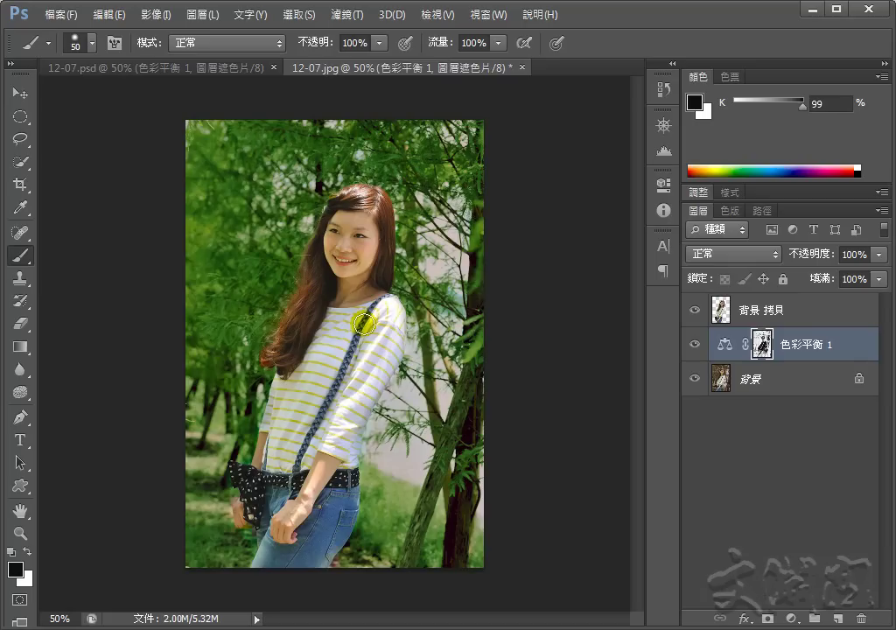
drag(363, 324, 386, 365)
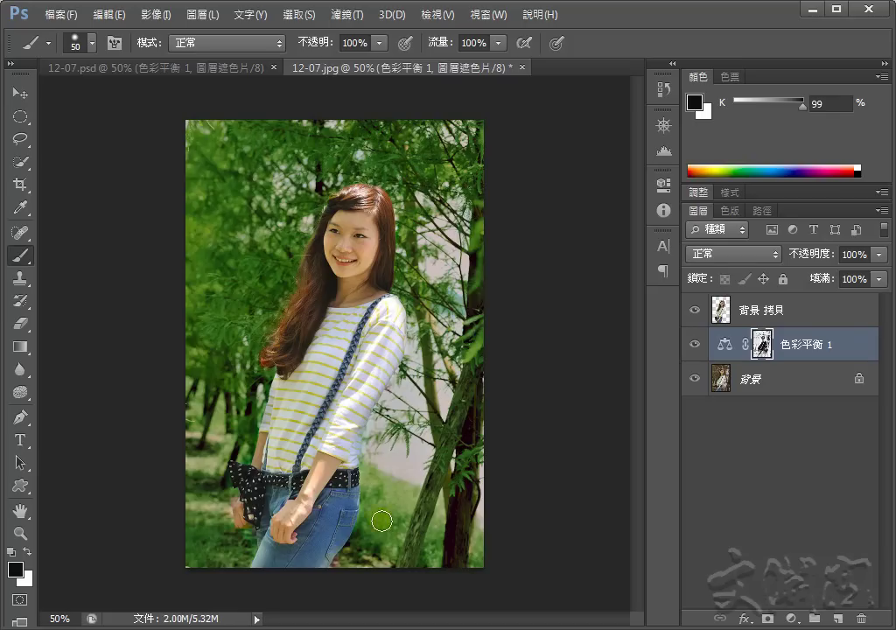
mouse_move(403, 557)
mouse_down()
mouse_move(466, 404)
mouse_move(478, 336)
mouse_up()
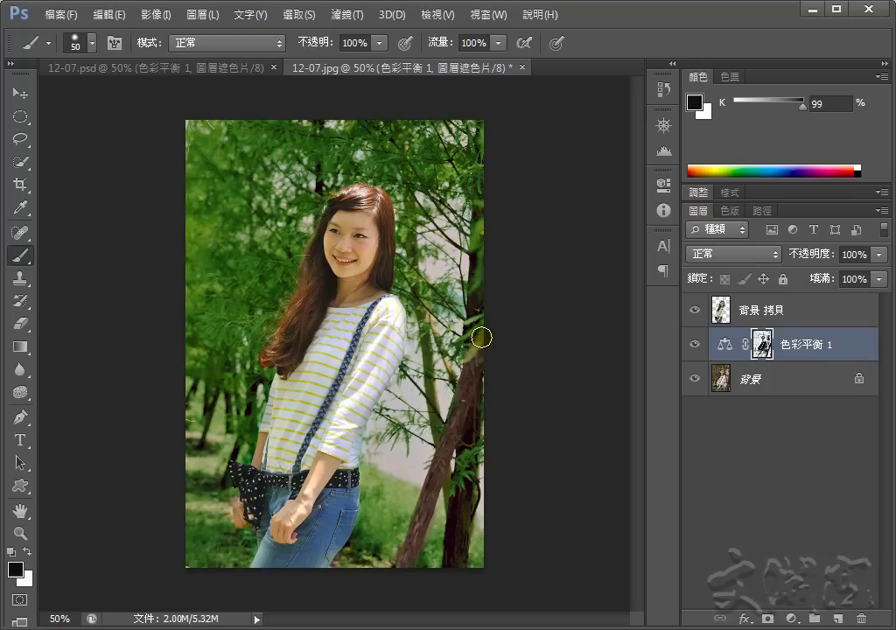
With a smaller brush restore the branch and thin trunk, then load the Background copy's selection
key(bracketleft)
key(bracketleft)
drag(456, 374, 442, 334)
drag(426, 389, 410, 192)
key(bracketleft)
key(bracketleft)
key(bracketleft)
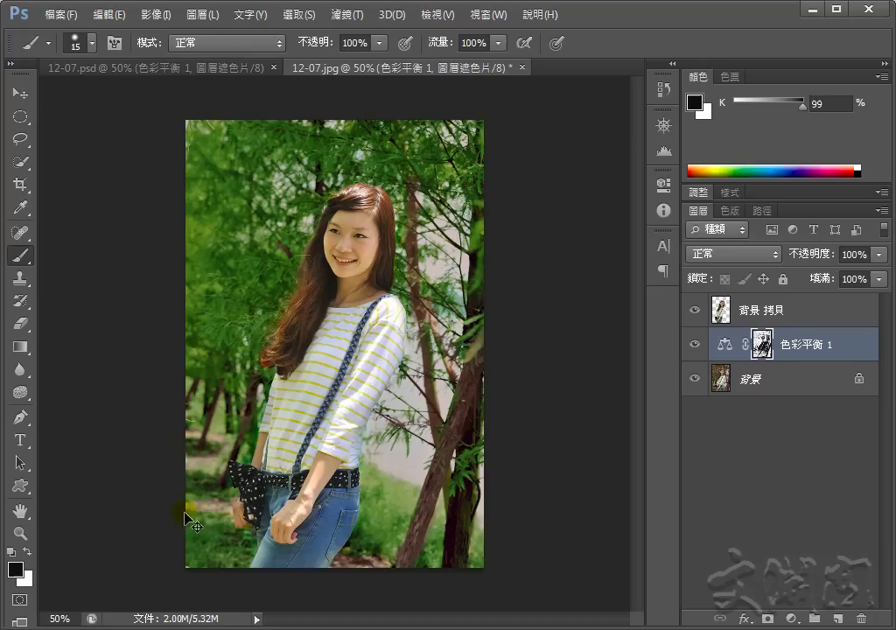
drag(755, 380, 720, 318)
ctrl+click(718, 317)
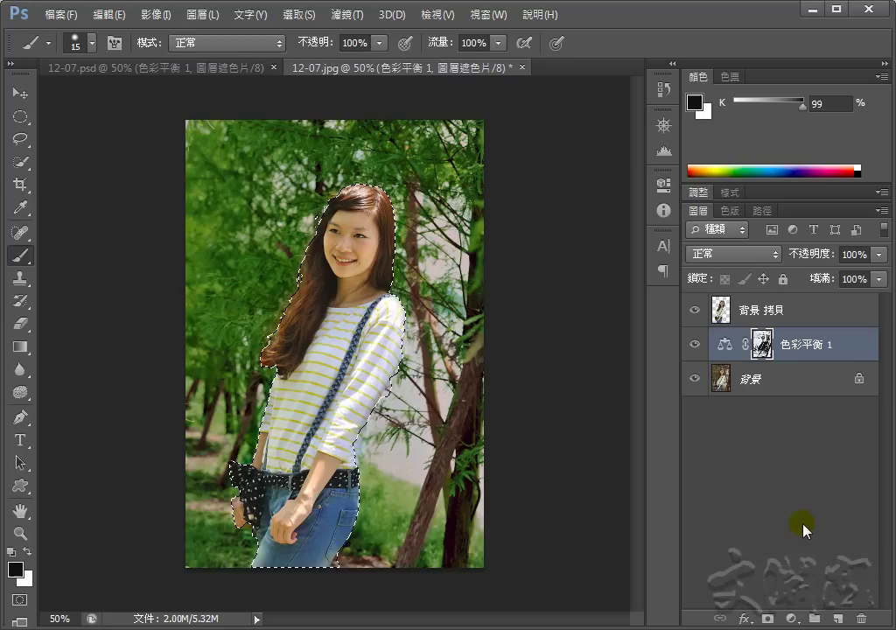
Add a Hue/Saturation layer and set the Reds to Saturation -8, Lightness +10
click(790, 618)
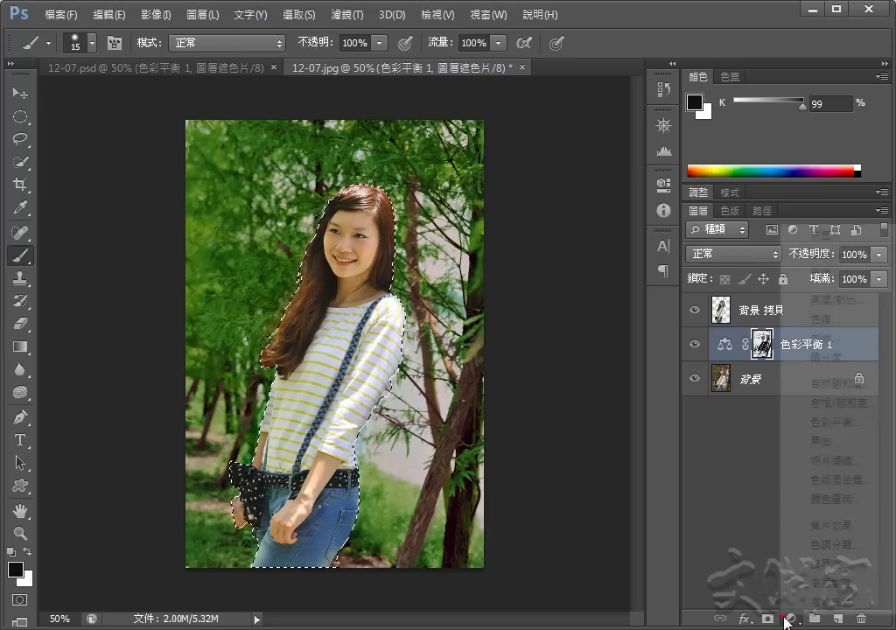
click(832, 403)
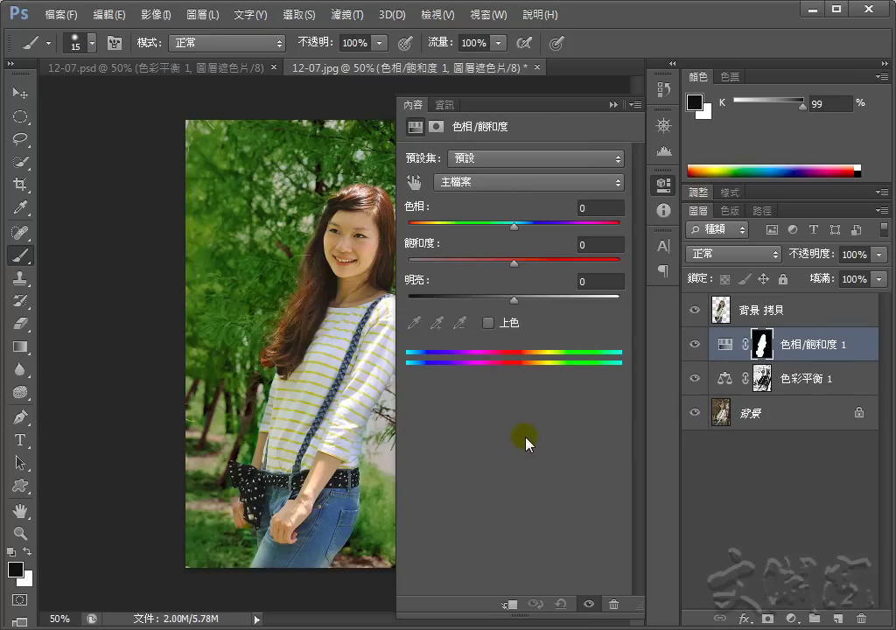
click(486, 183)
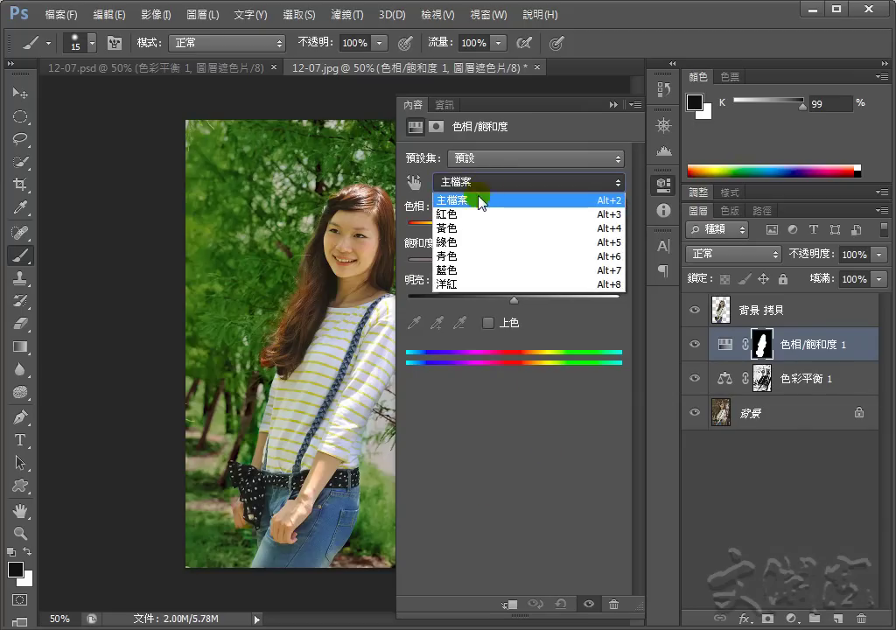
click(477, 214)
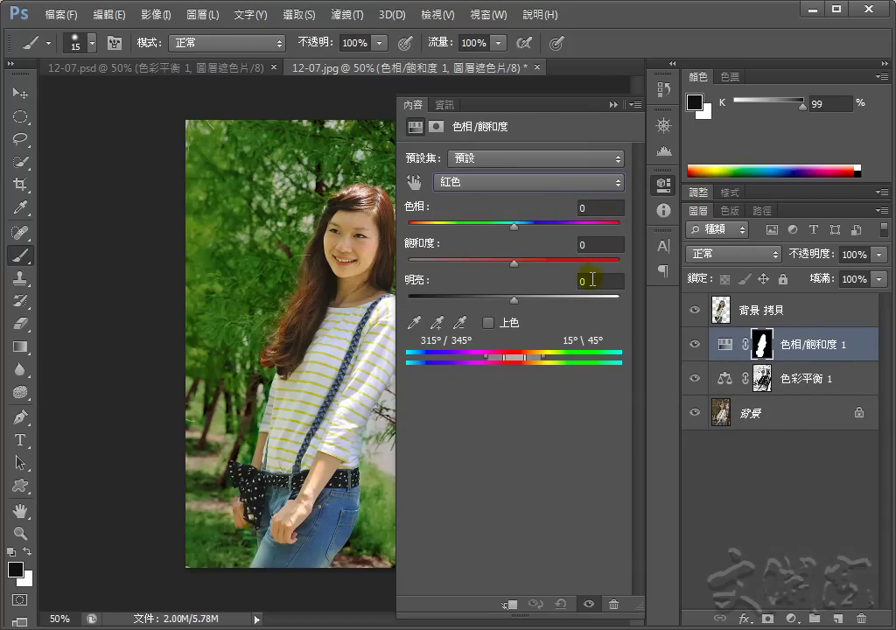
click(601, 244)
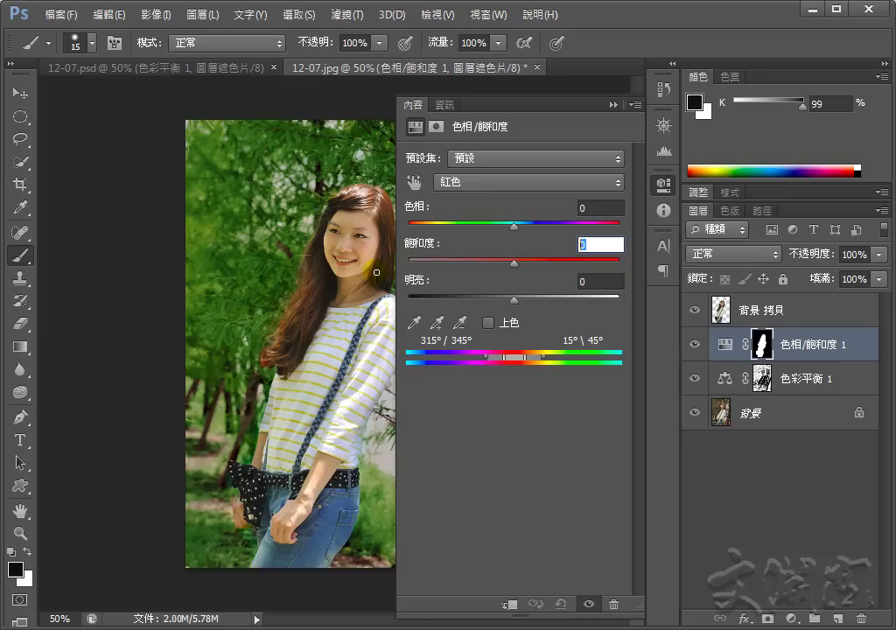
text(-8)
key(Tab)
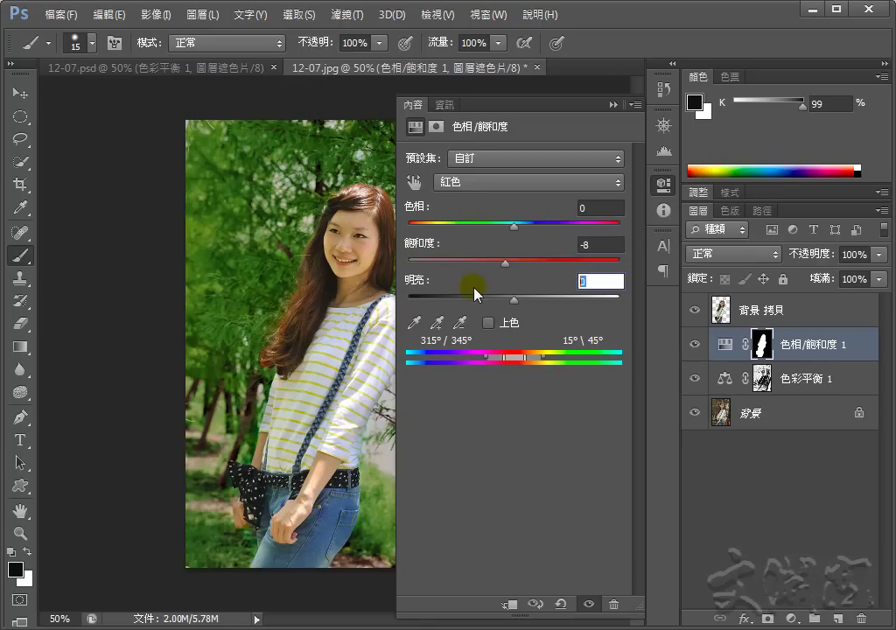
drag(515, 299, 524, 299)
scroll(595, 280, up, 1)
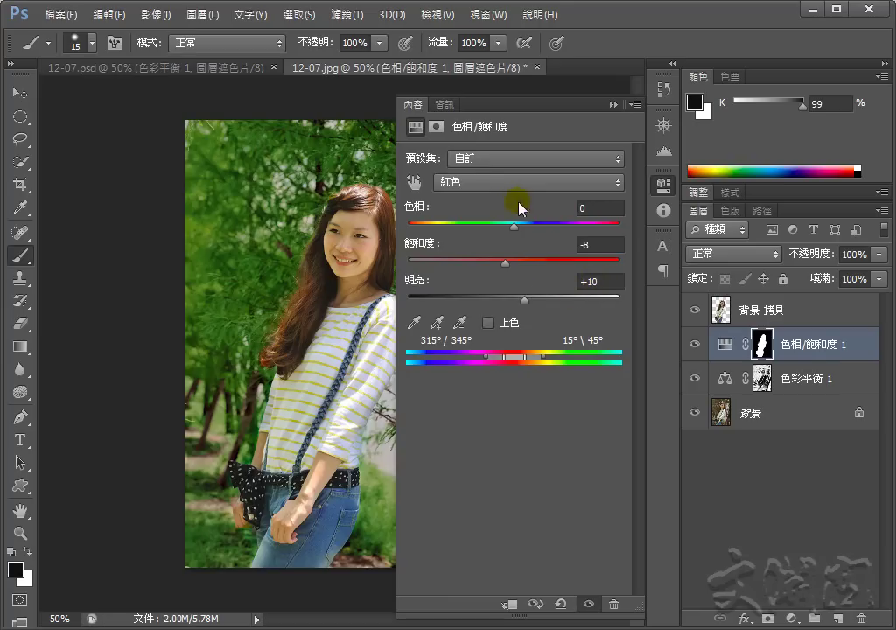
Set the Yellows to Saturation -15 and Lightness +10, then collapse Properties
click(495, 186)
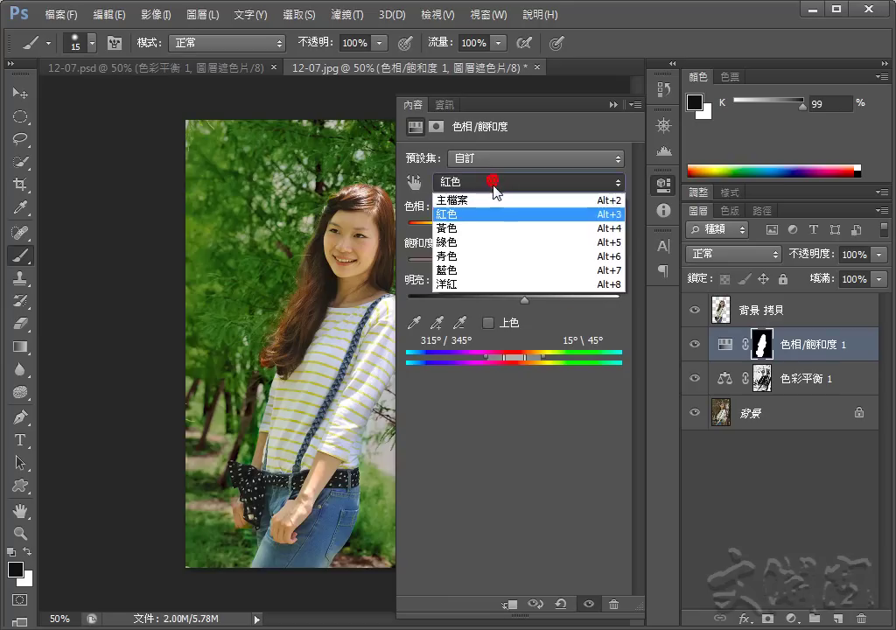
click(494, 229)
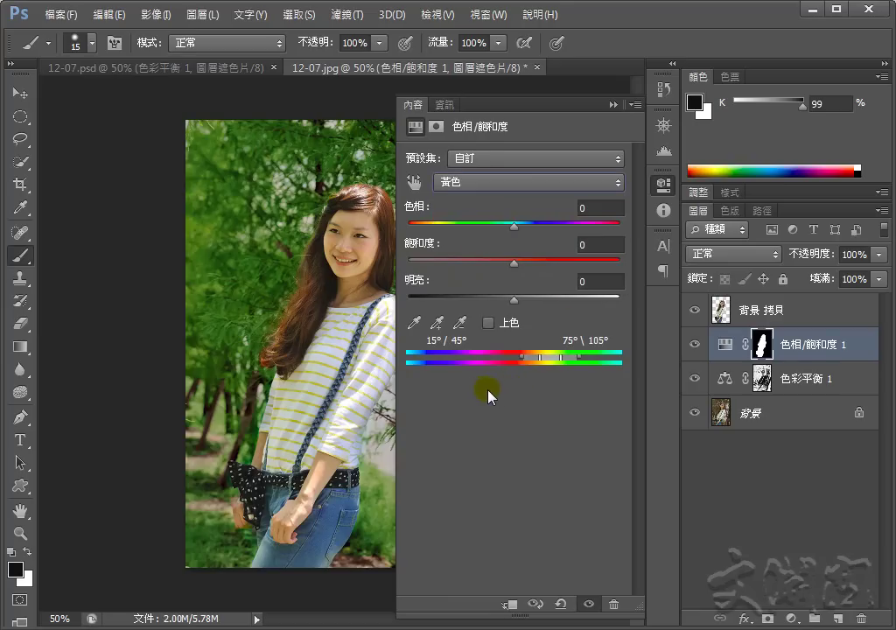
drag(514, 261, 498, 263)
click(510, 302)
drag(516, 303, 526, 302)
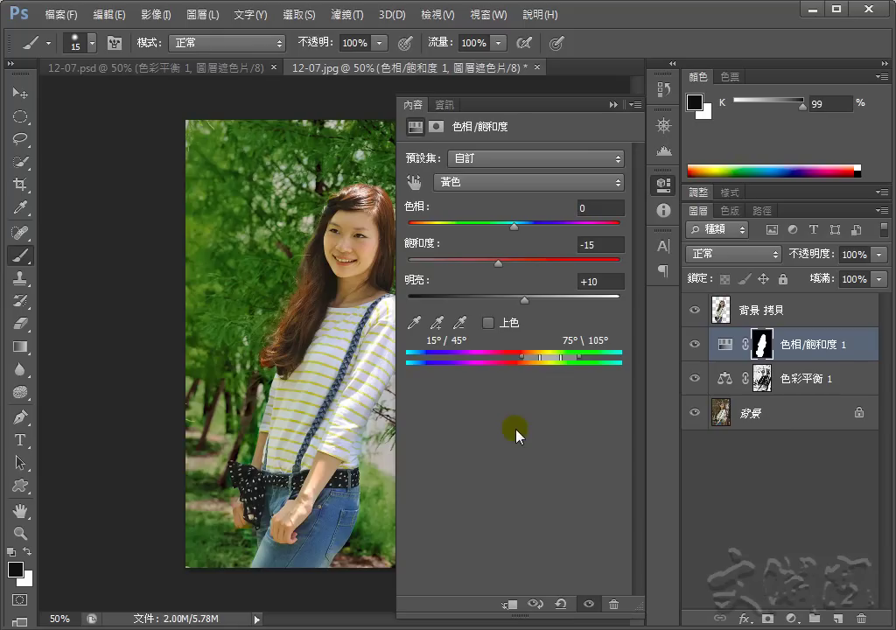
click(612, 109)
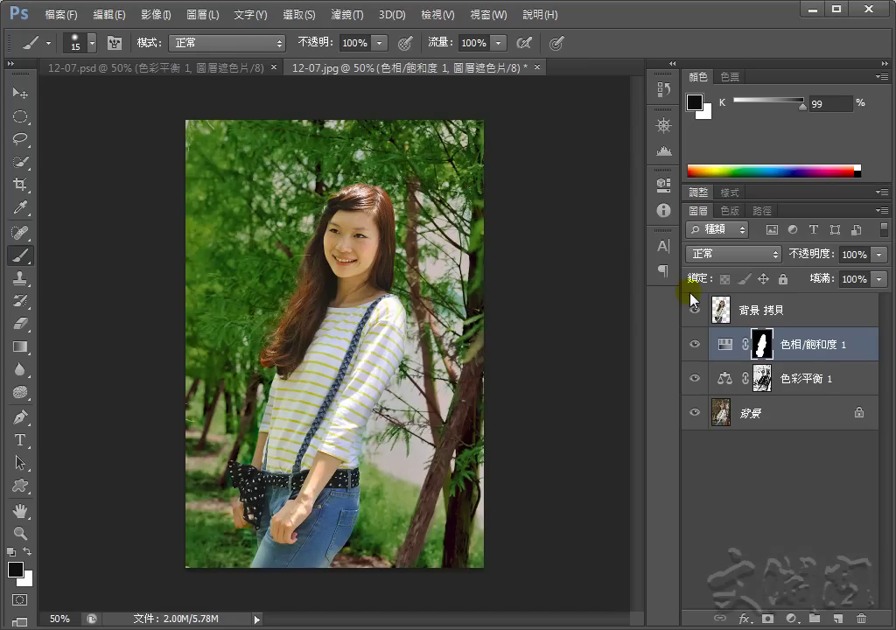
Add a woman-masked Curves layer with the Linear Contrast (RGB) preset, then reselect Color Balance 1
drag(761, 346, 768, 356)
drag(766, 353, 756, 444)
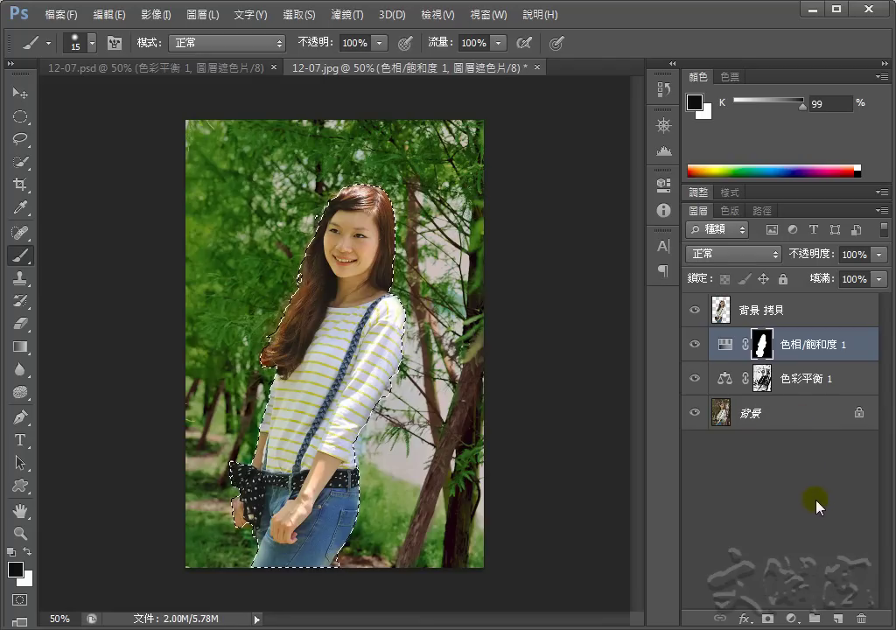
click(793, 618)
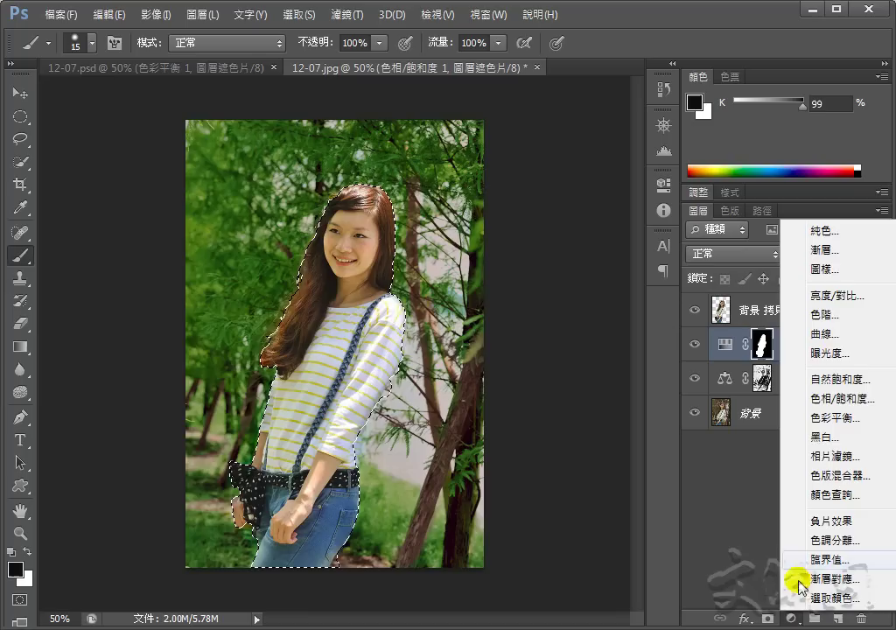
click(846, 334)
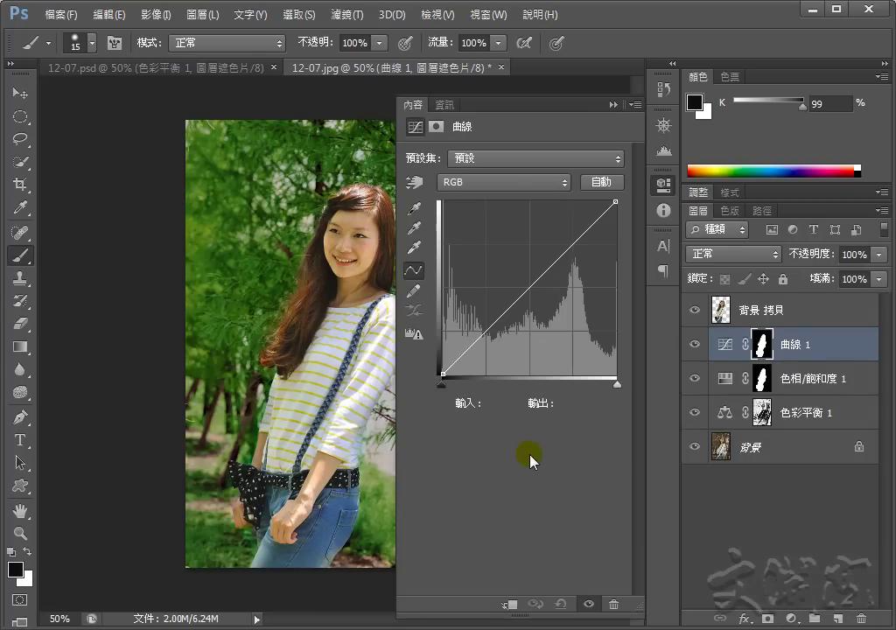
click(510, 166)
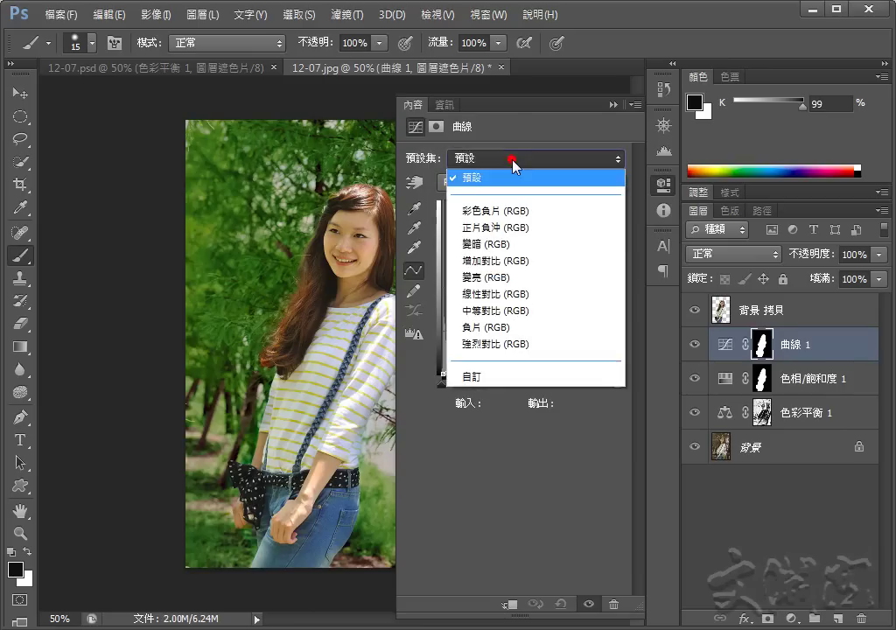
click(523, 295)
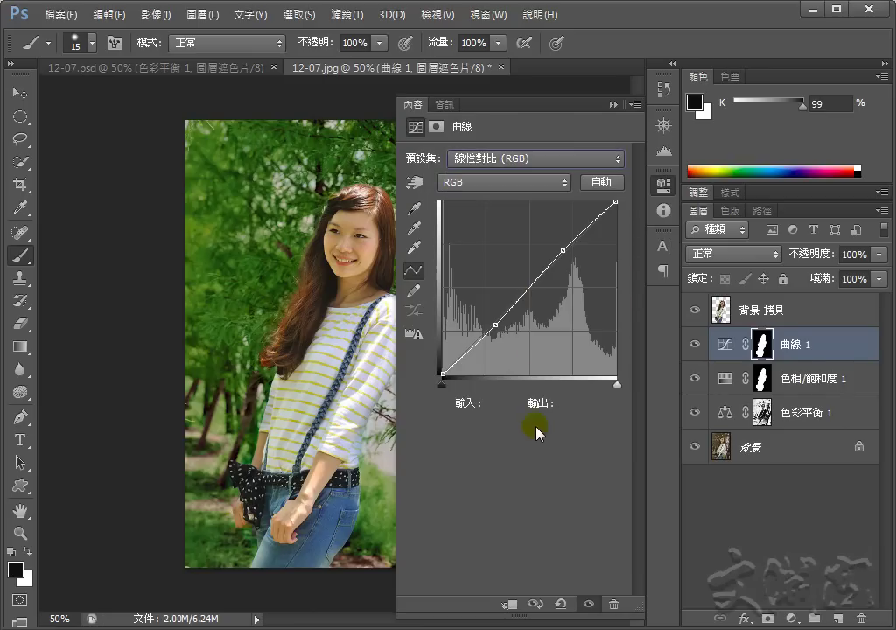
click(612, 105)
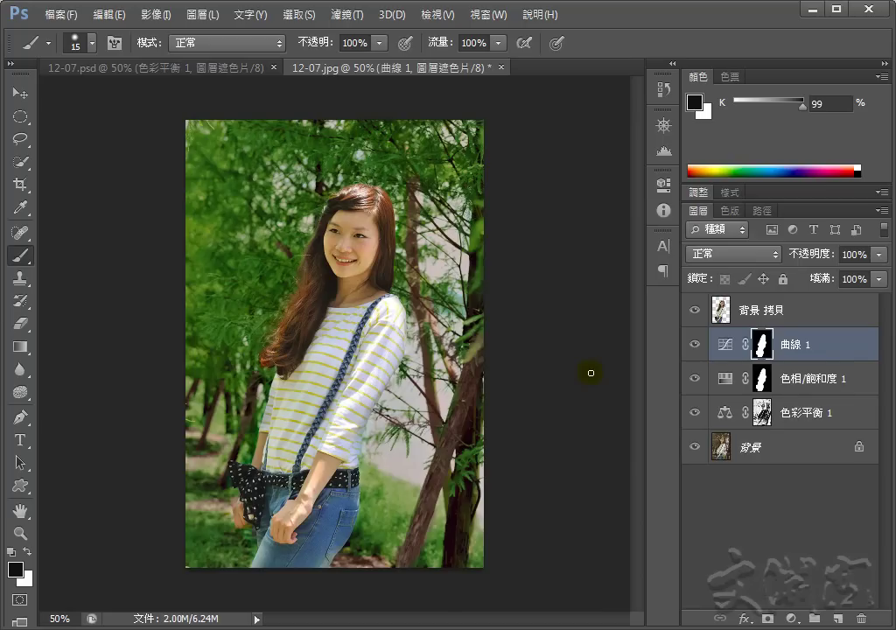
click(819, 424)
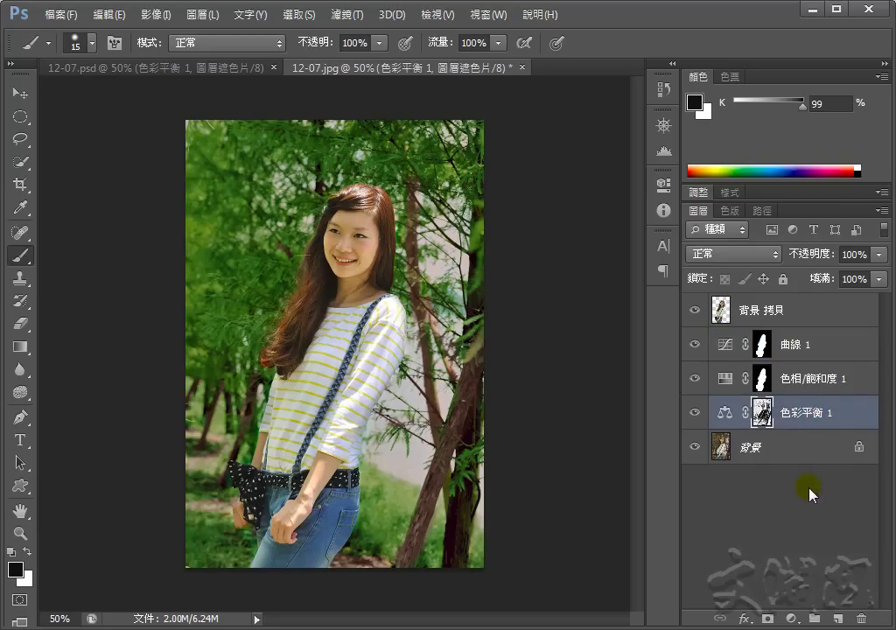
Add a Levels adjustment layer with the white input set to 203
click(792, 619)
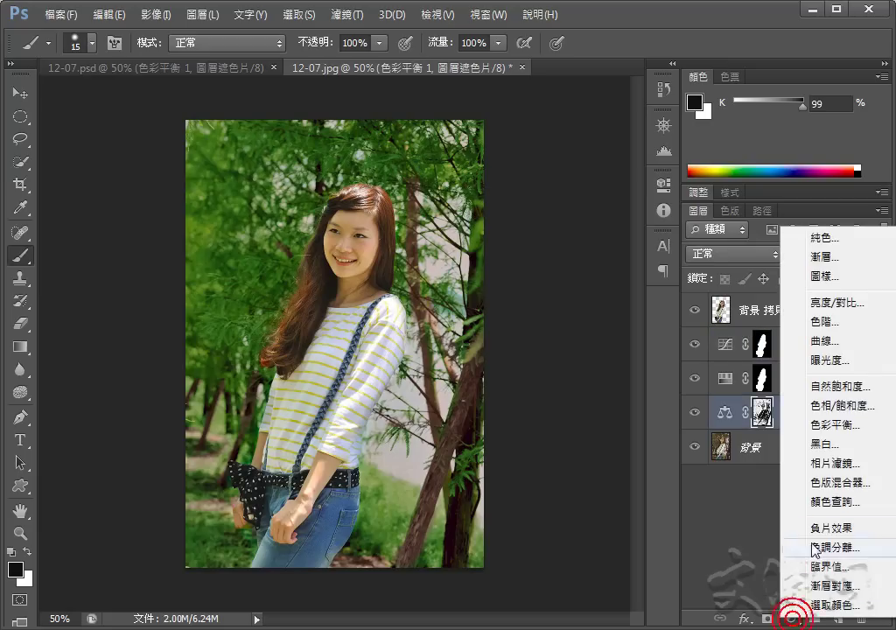
click(838, 322)
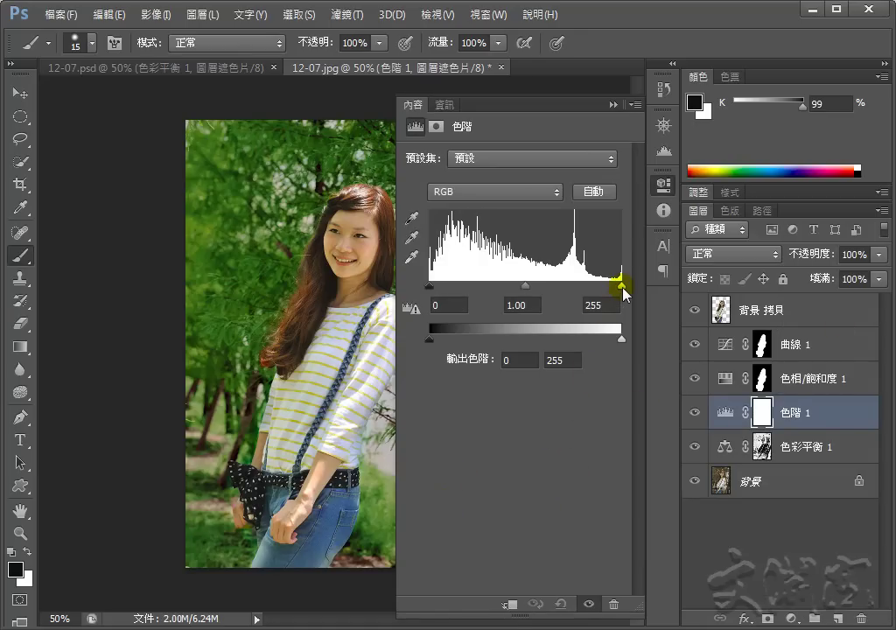
drag(622, 287, 584, 299)
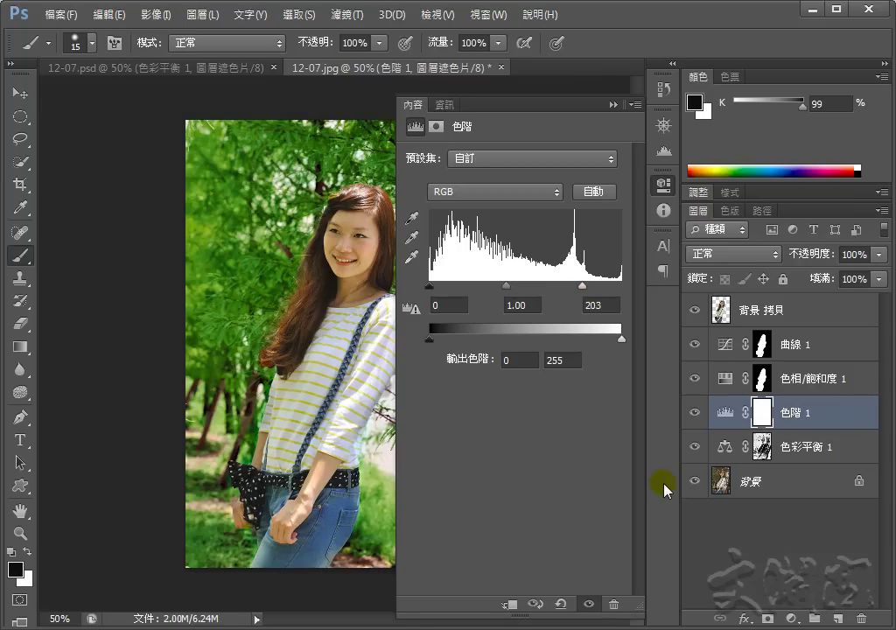
click(614, 104)
Lower Color Balance 1's layer opacity to tone down the green tint
click(854, 447)
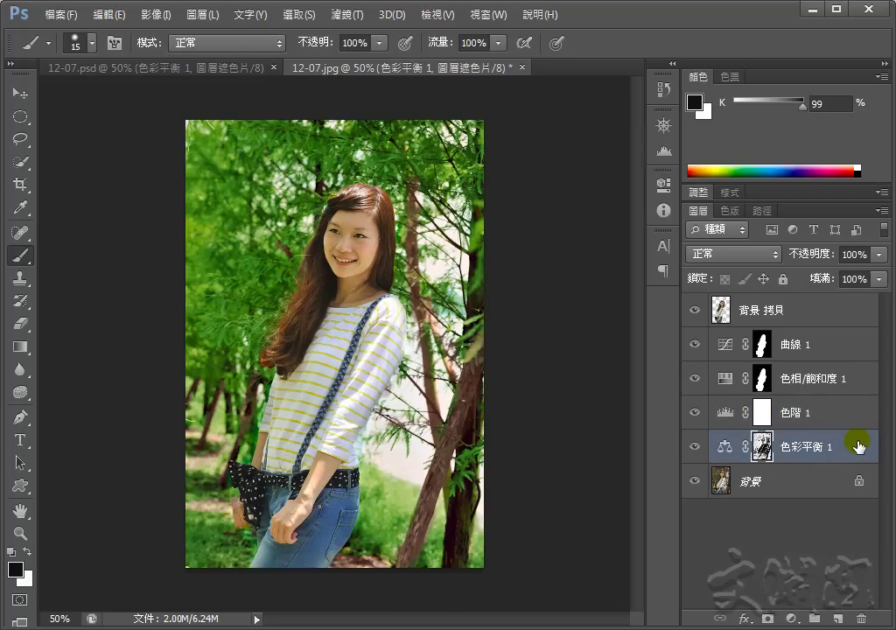
click(846, 255)
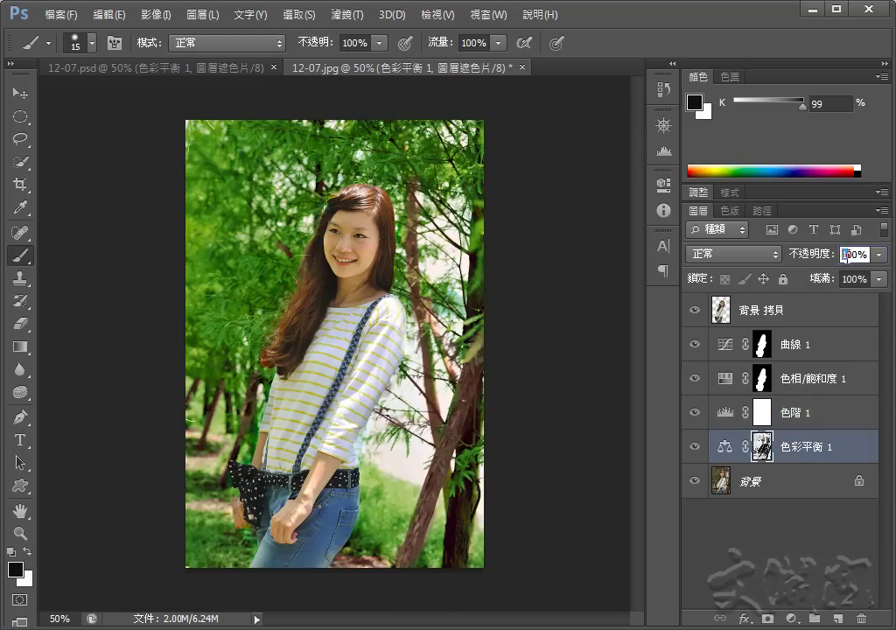
text(8)
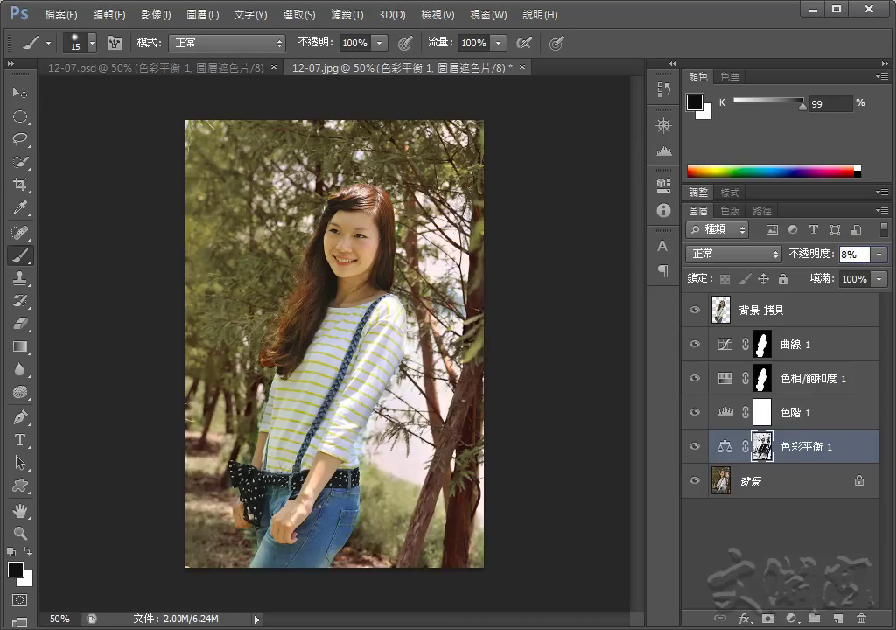
text(0)
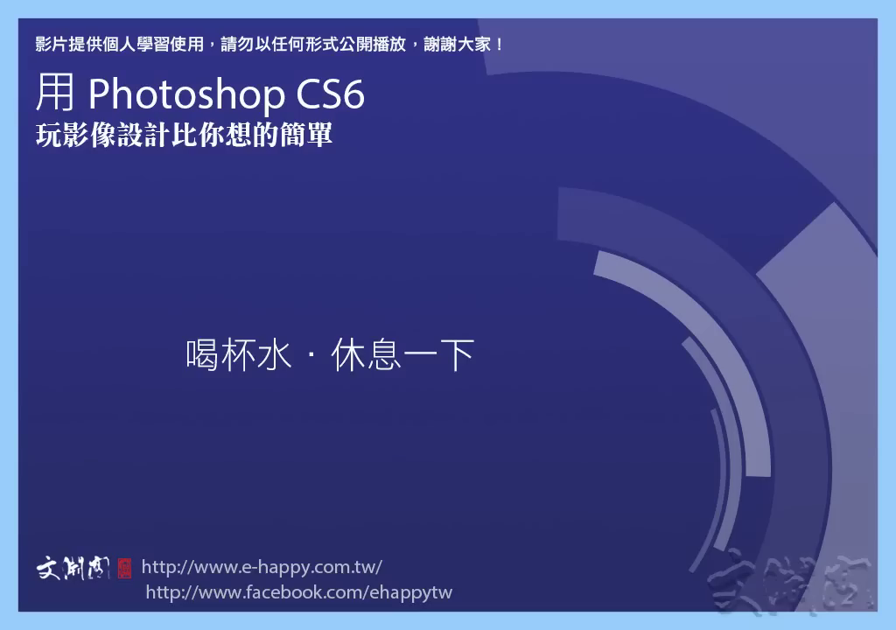